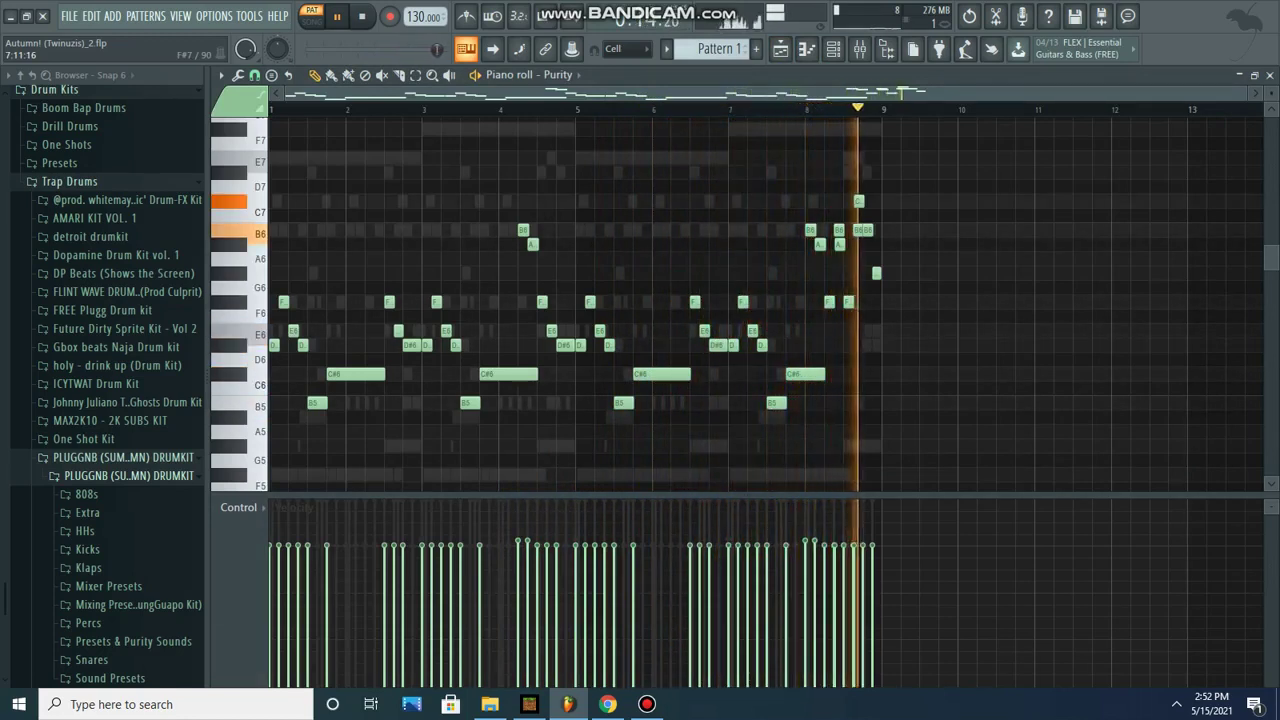
Solo the Purity #3 channel, check its synth preset, and play back its notes in the piano roll.
{"action": "left_click", "coordinate": [859, 49]}
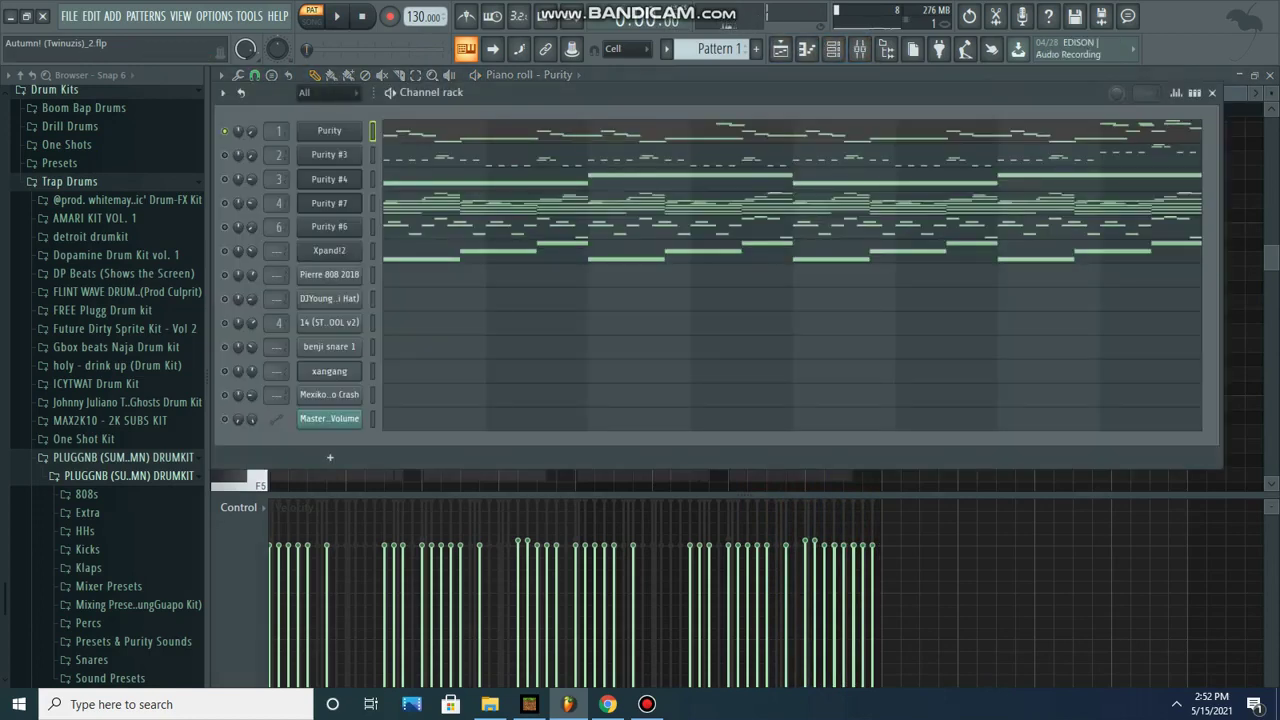
{"action": "right_click", "coordinate": [225, 153]}
{"action": "left_click", "coordinate": [245, 162]}
{"action": "left_click", "coordinate": [329, 155]}
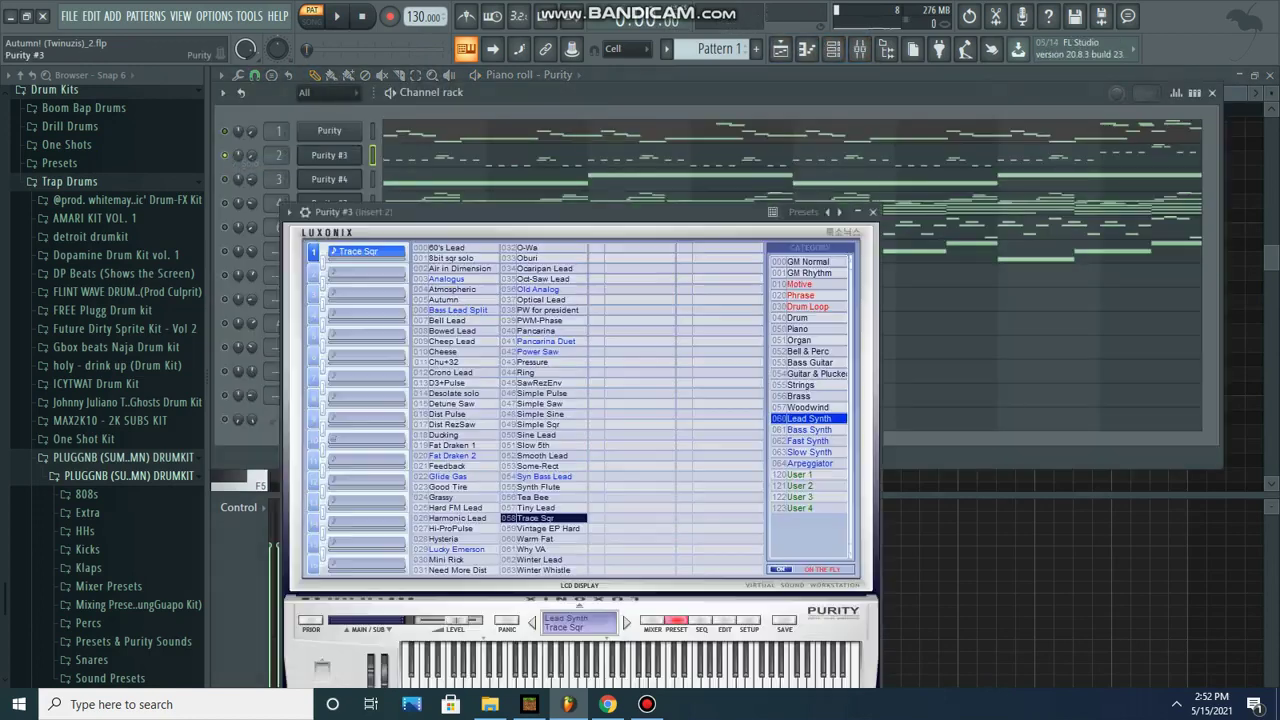
{"action": "left_click", "coordinate": [492, 156]}
{"action": "key", "text": "space"}
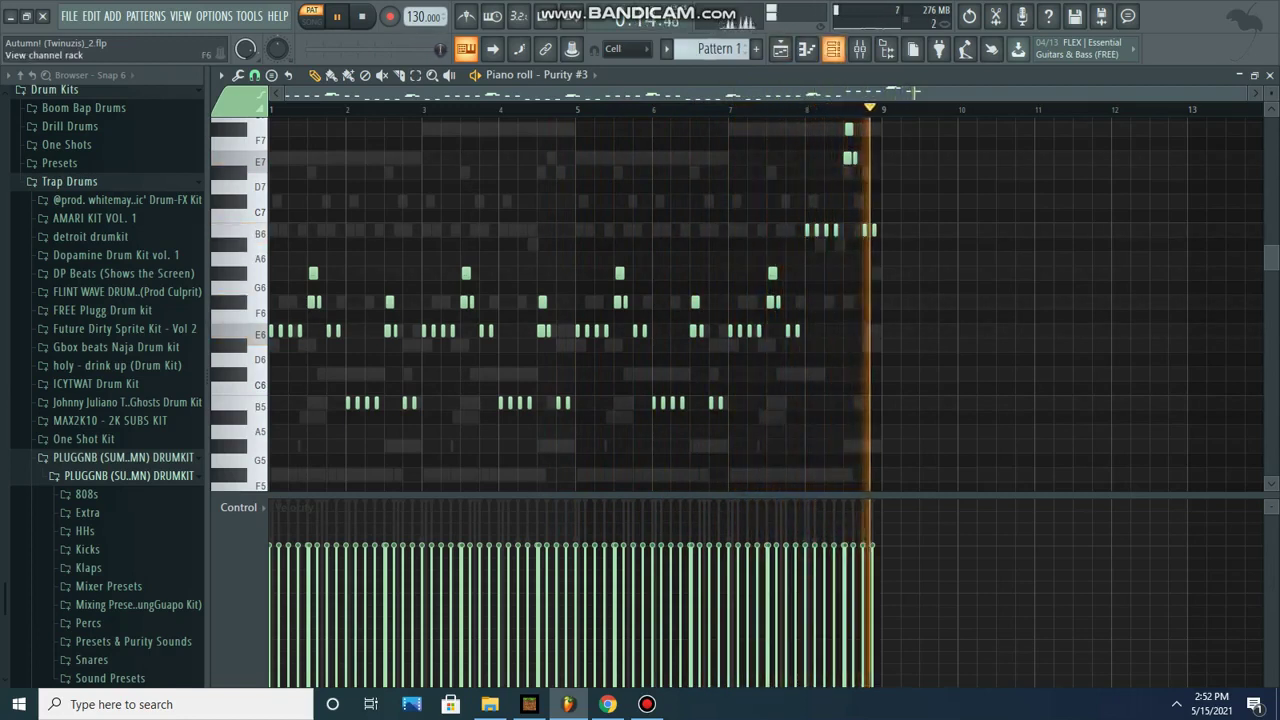
Solo the Purity #4 channel, check its strings preset, and play back its notes in the piano roll.
{"action": "left_click", "coordinate": [833, 49]}
{"action": "key", "text": "space"}
{"action": "right_click", "coordinate": [224, 179]}
{"action": "left_click", "coordinate": [242, 189]}
{"action": "left_click", "coordinate": [329, 179]}
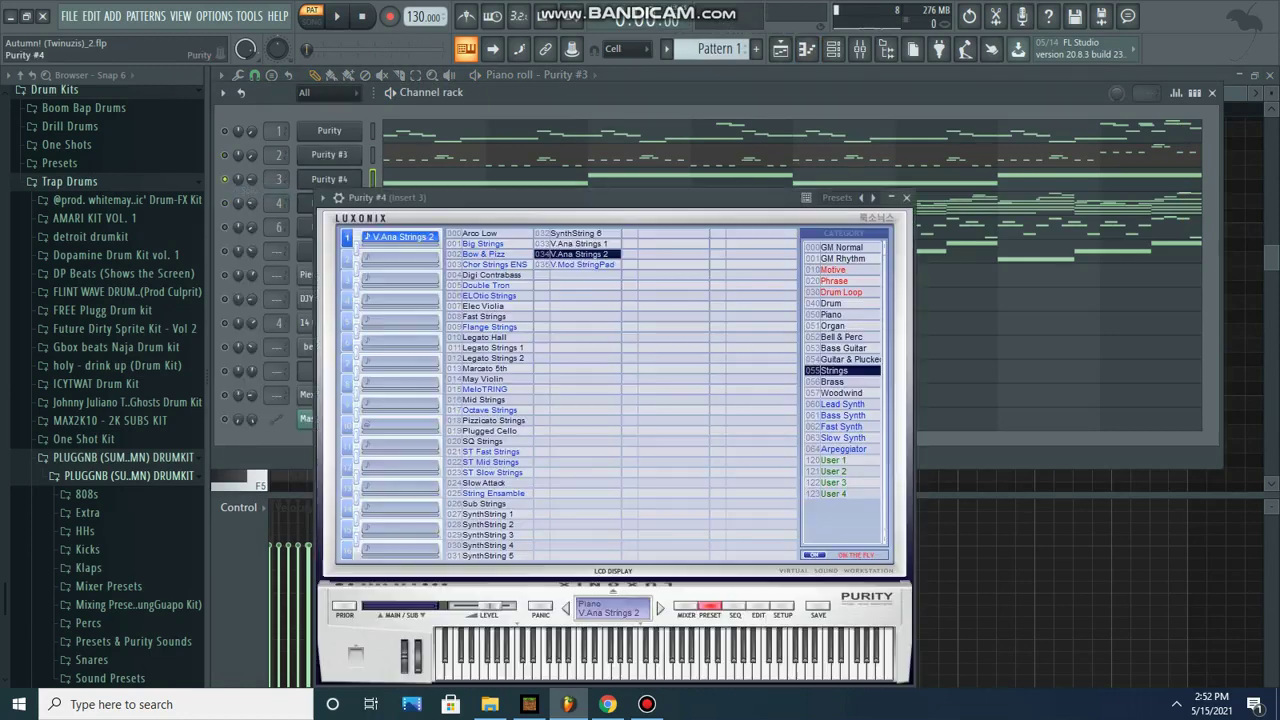
{"action": "left_click", "coordinate": [807, 49]}
{"action": "key", "text": "space"}
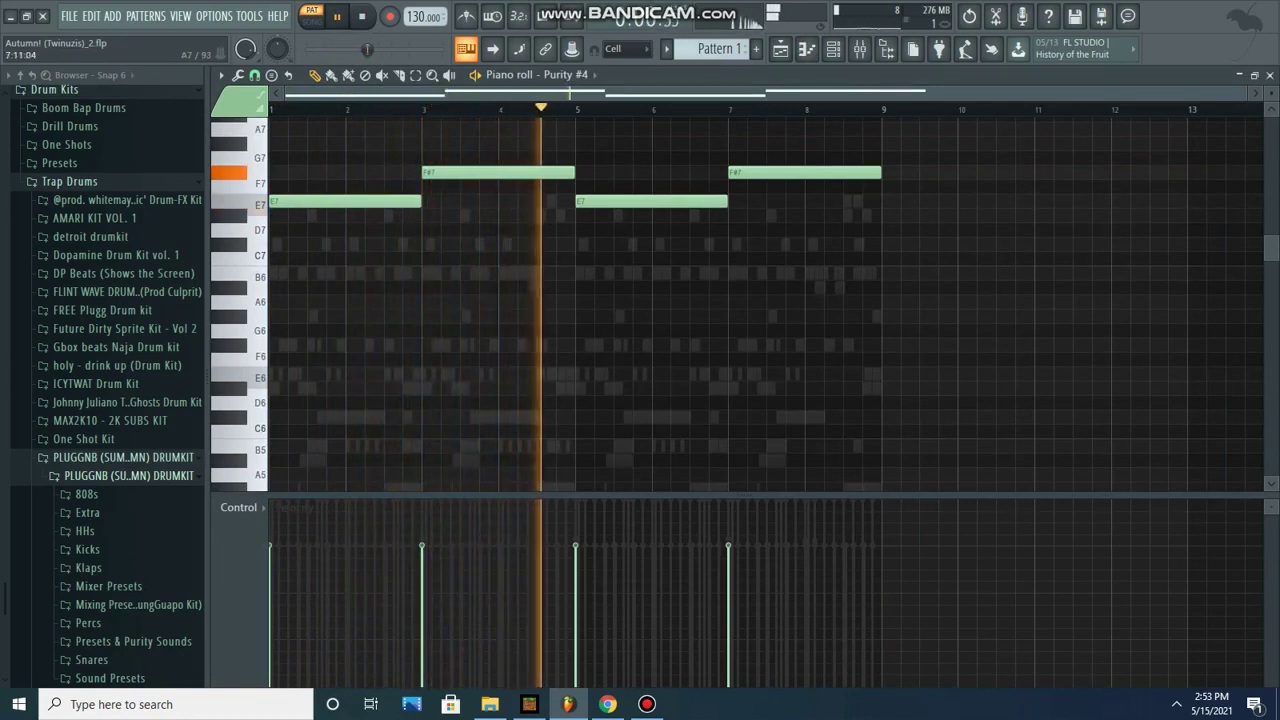
Solo the Purity #7 channel and examine its chord notes in the piano roll during playback.
{"action": "left_click", "coordinate": [833, 49]}
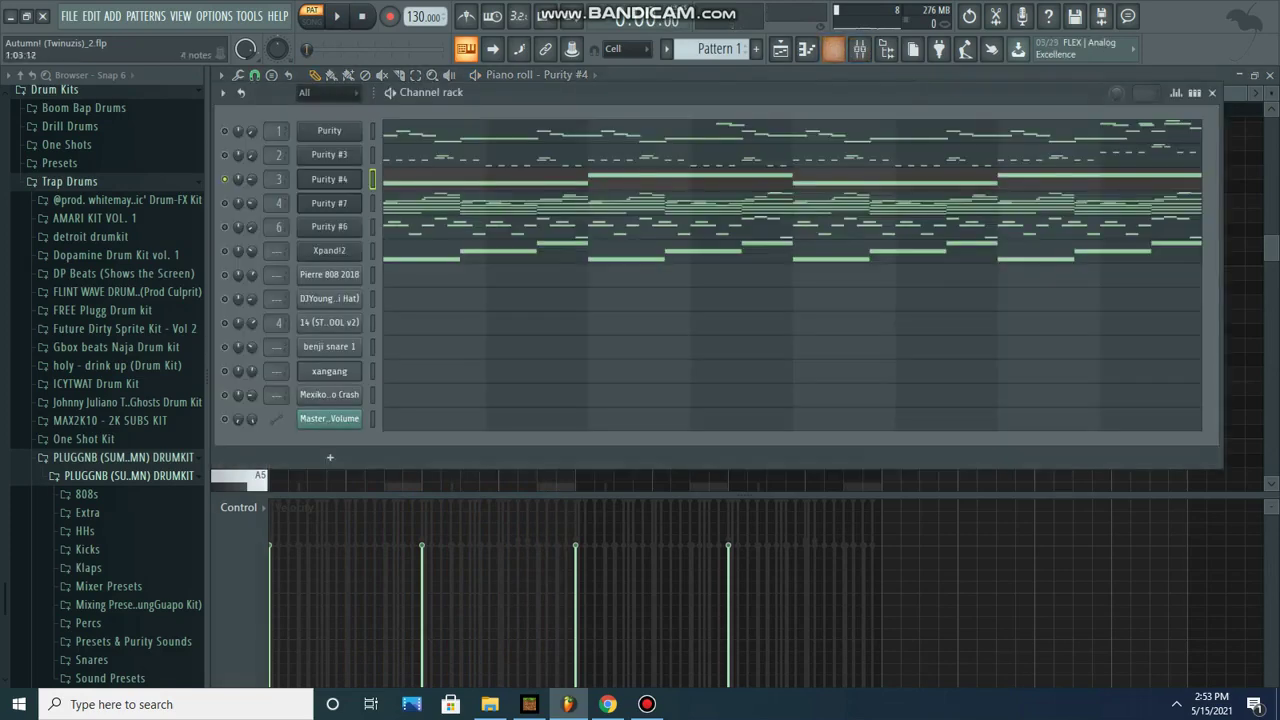
{"action": "right_click", "coordinate": [225, 203]}
{"action": "left_click", "coordinate": [245, 212]}
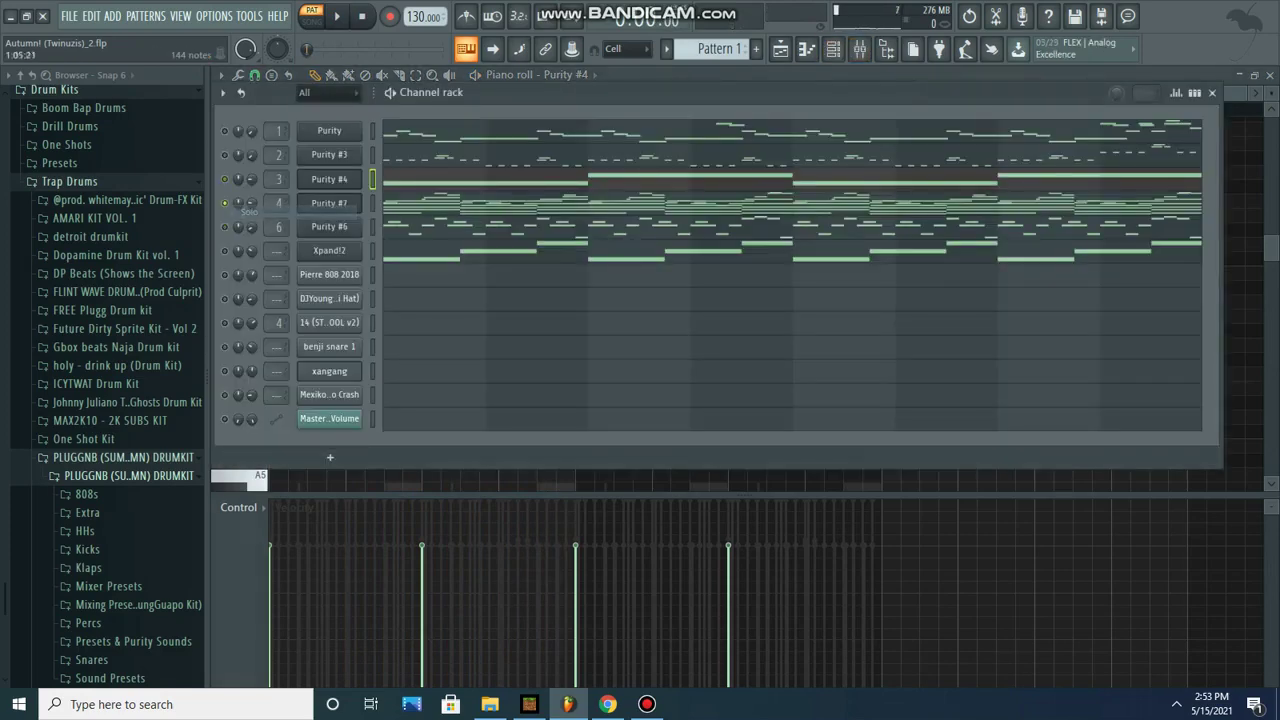
{"action": "left_click", "coordinate": [521, 203]}
{"action": "scroll", "coordinate": [740, 290], "scroll_direction": "down", "scroll_amount": 3}
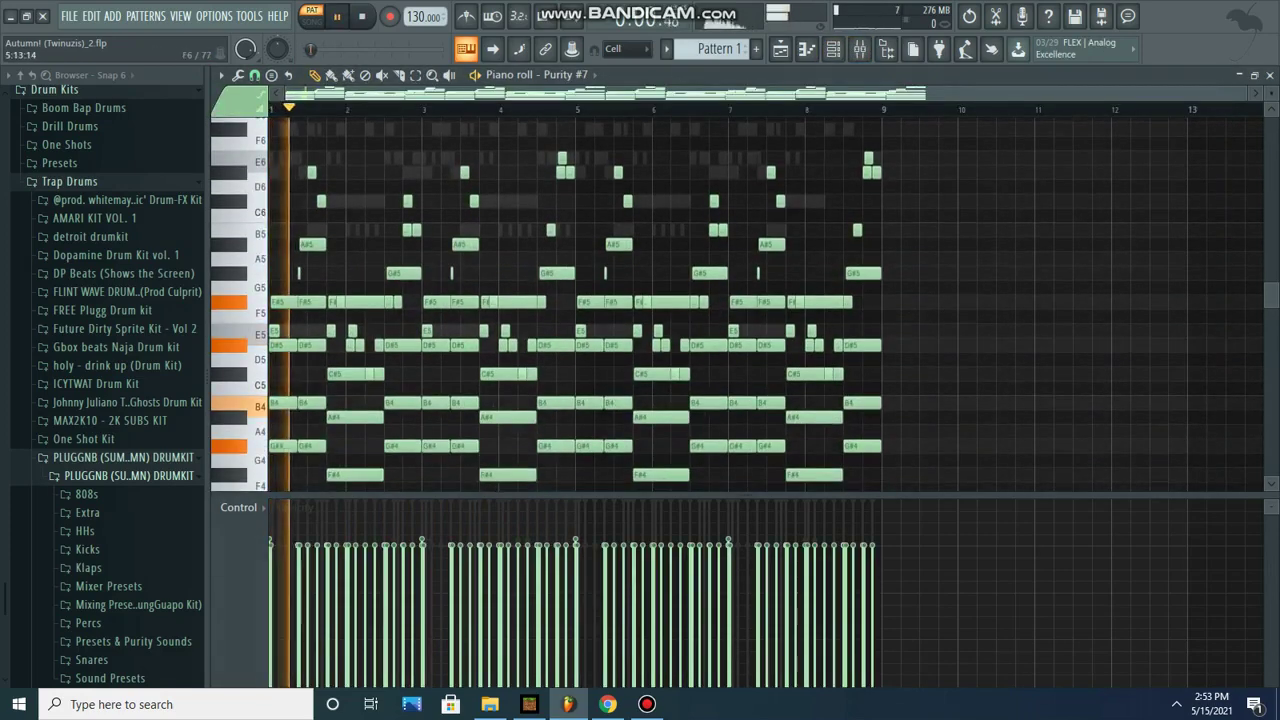
{"action": "scroll", "coordinate": [655, 152], "scroll_direction": "down", "scroll_amount": 1}
{"action": "scroll", "coordinate": [687, 145], "scroll_direction": "down", "scroll_amount": 1}
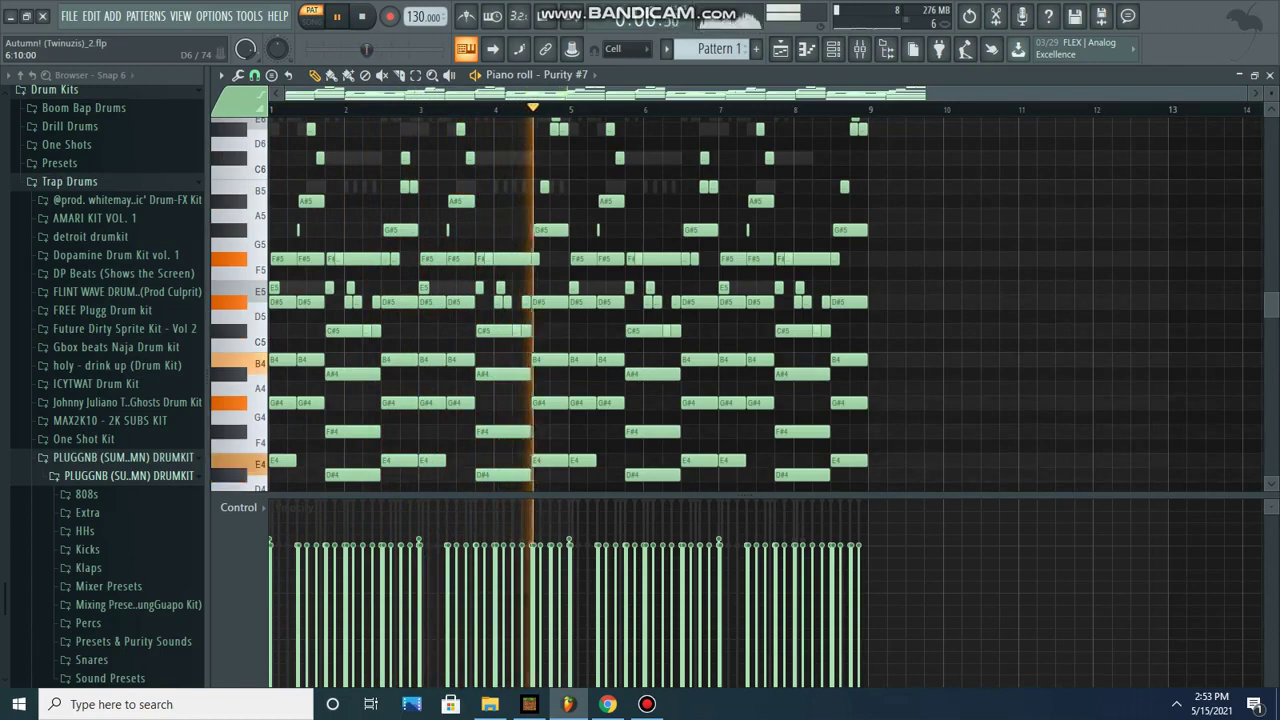
{"action": "scroll", "coordinate": [735, 304], "scroll_direction": "up", "scroll_amount": 1}
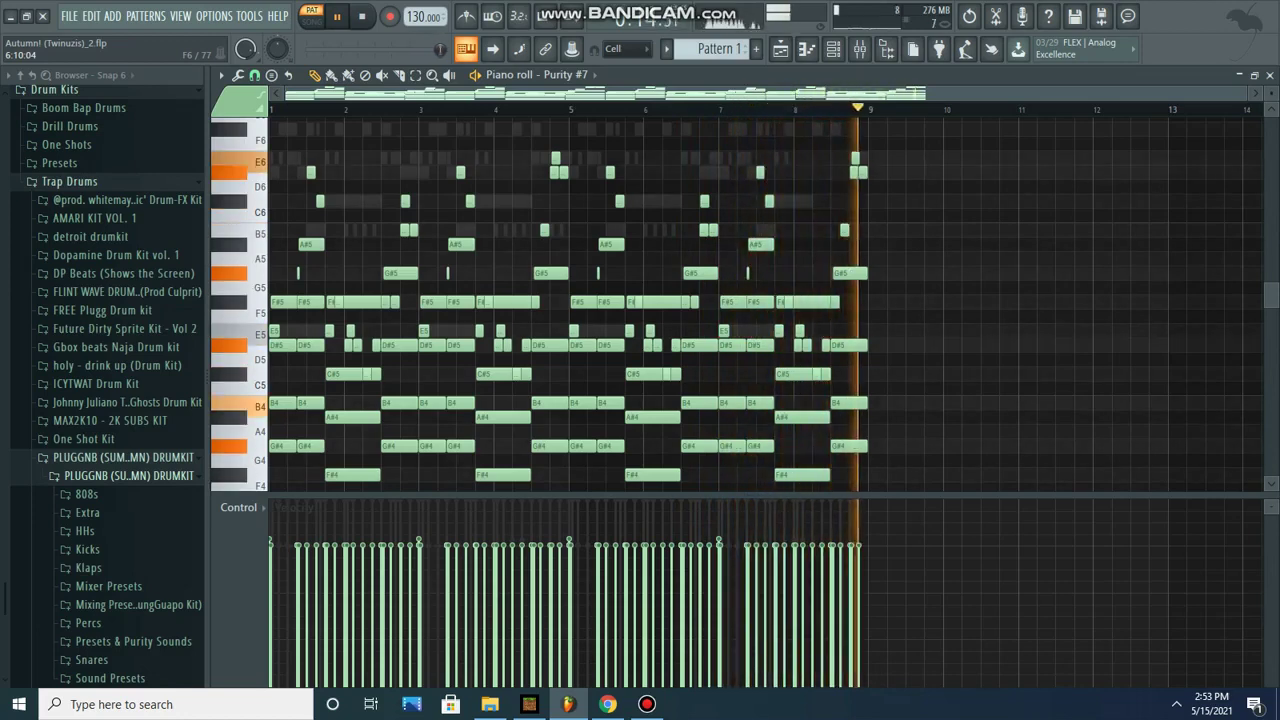
Solo the Purity #6 channel and examine its melody notes in the piano roll during playback.
{"action": "key", "text": "space"}
{"action": "left_click", "coordinate": [833, 49]}
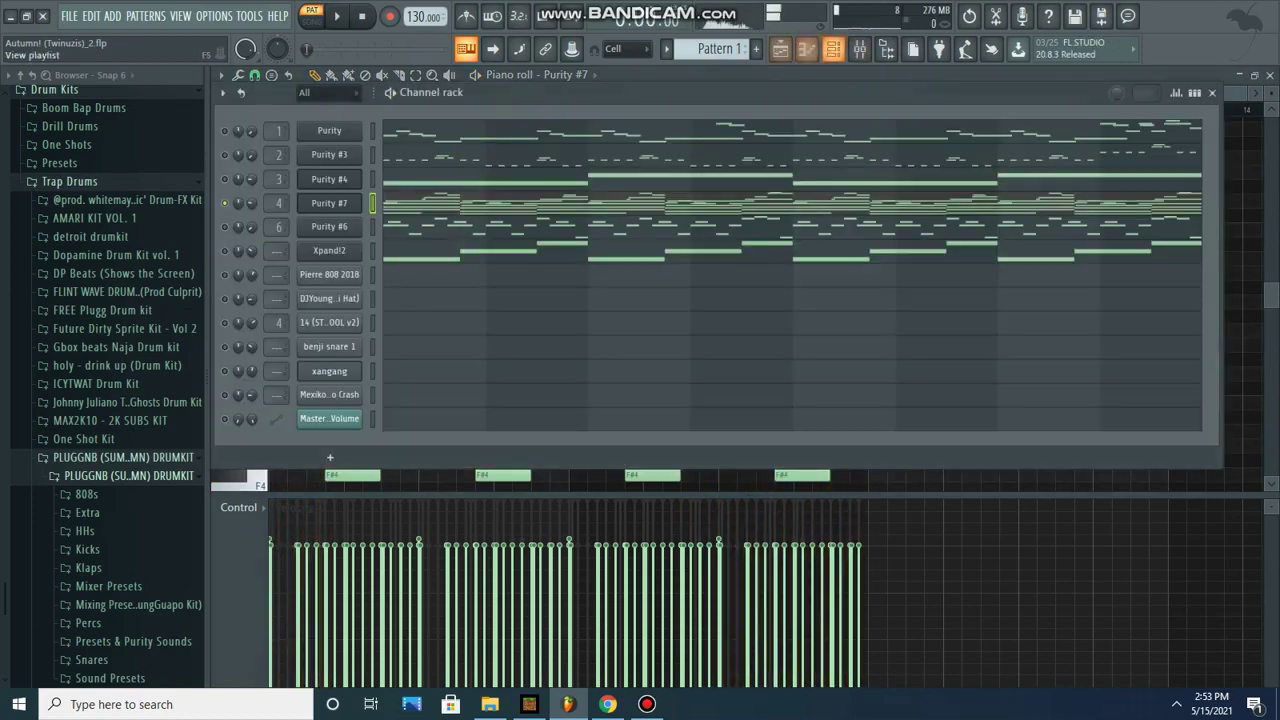
{"action": "right_click", "coordinate": [302, 227]}
{"action": "left_click", "coordinate": [322, 244]}
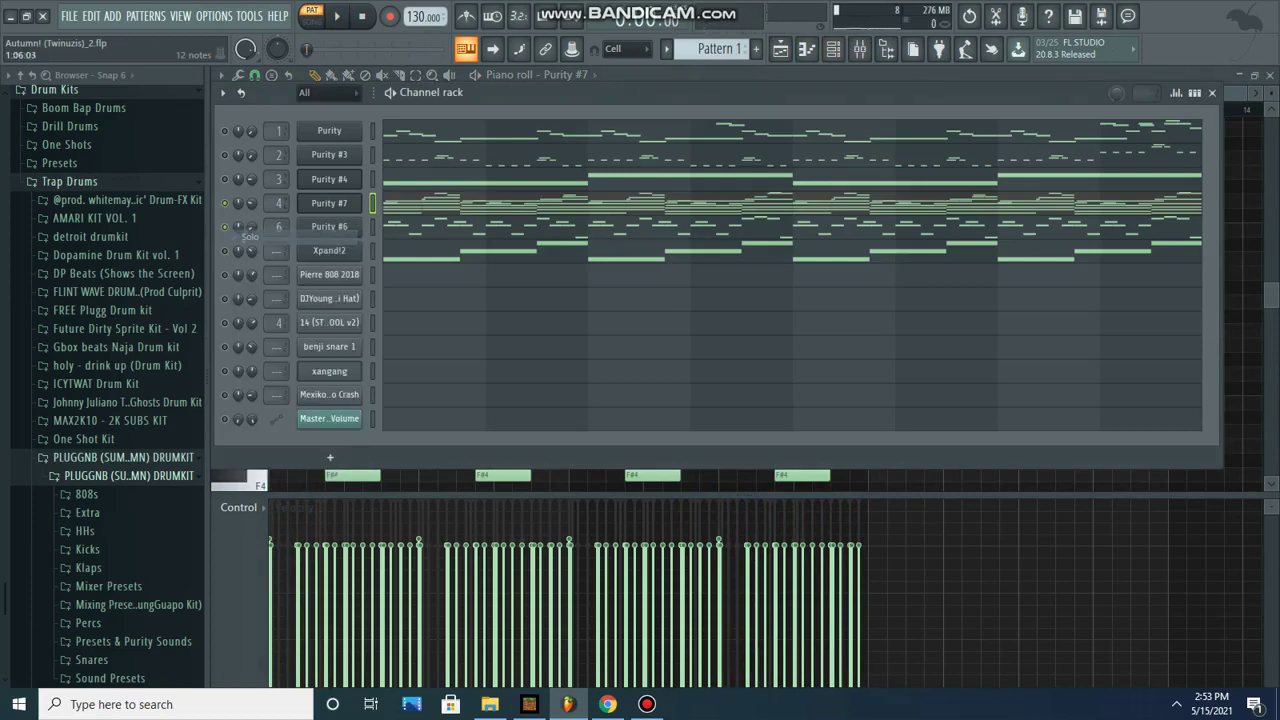
{"action": "scroll", "coordinate": [541, 195], "scroll_direction": "up", "scroll_amount": 5}
{"action": "key", "text": "space"}
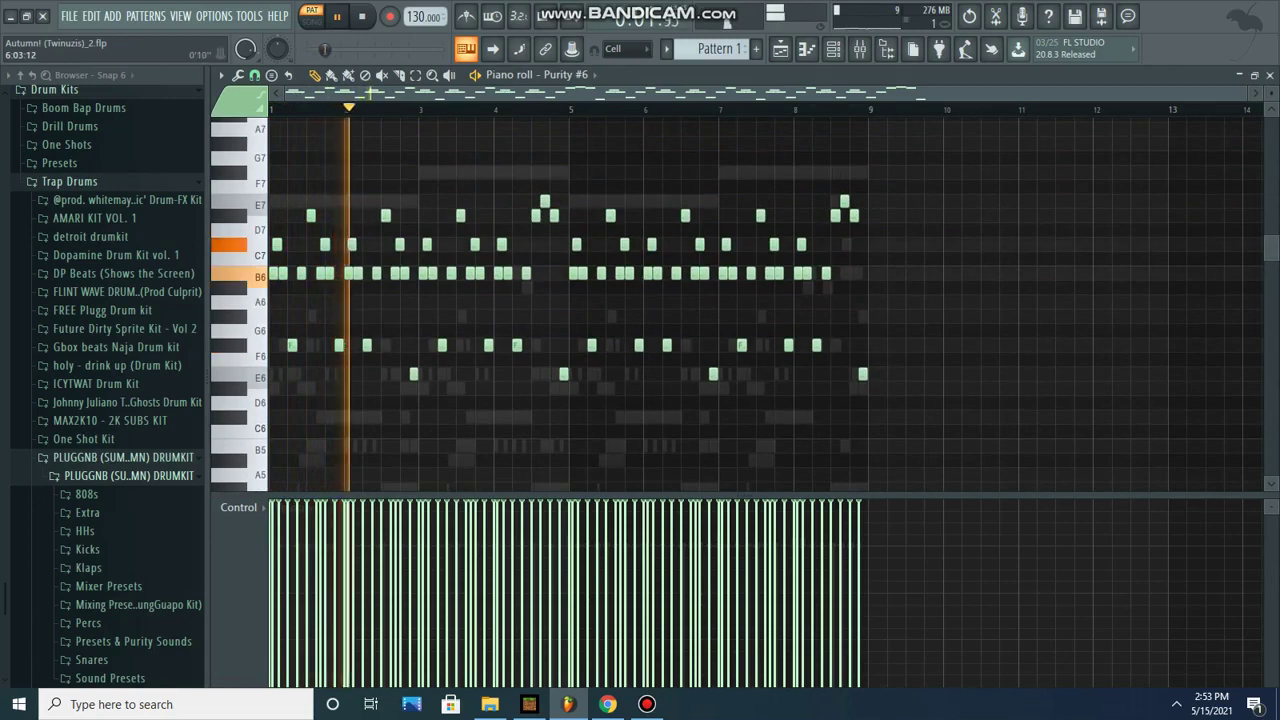
{"action": "scroll", "coordinate": [680, 93], "scroll_direction": "up", "scroll_amount": 3}
{"action": "scroll", "coordinate": [500, 93], "scroll_direction": "up", "scroll_amount": 1}
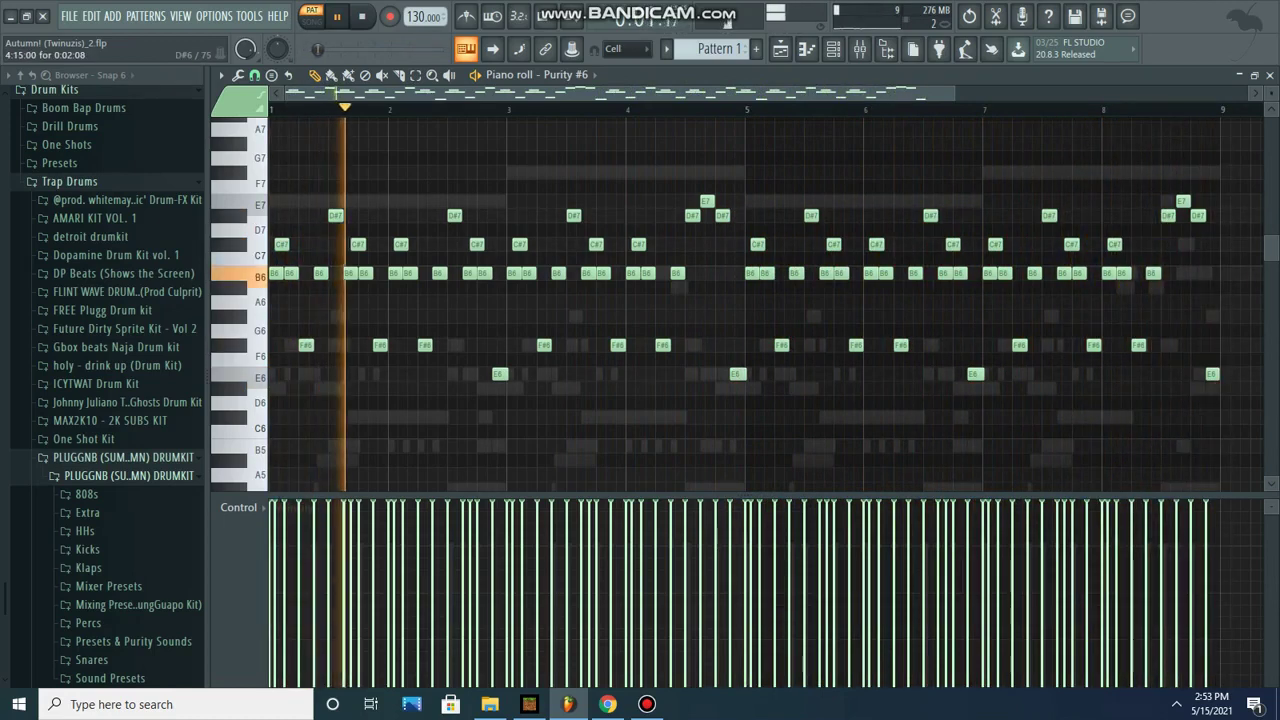
Stop playback and check the synth preset used on the Purity #6 channel.
{"action": "key", "text": "space"}
{"action": "key", "text": "F6"}
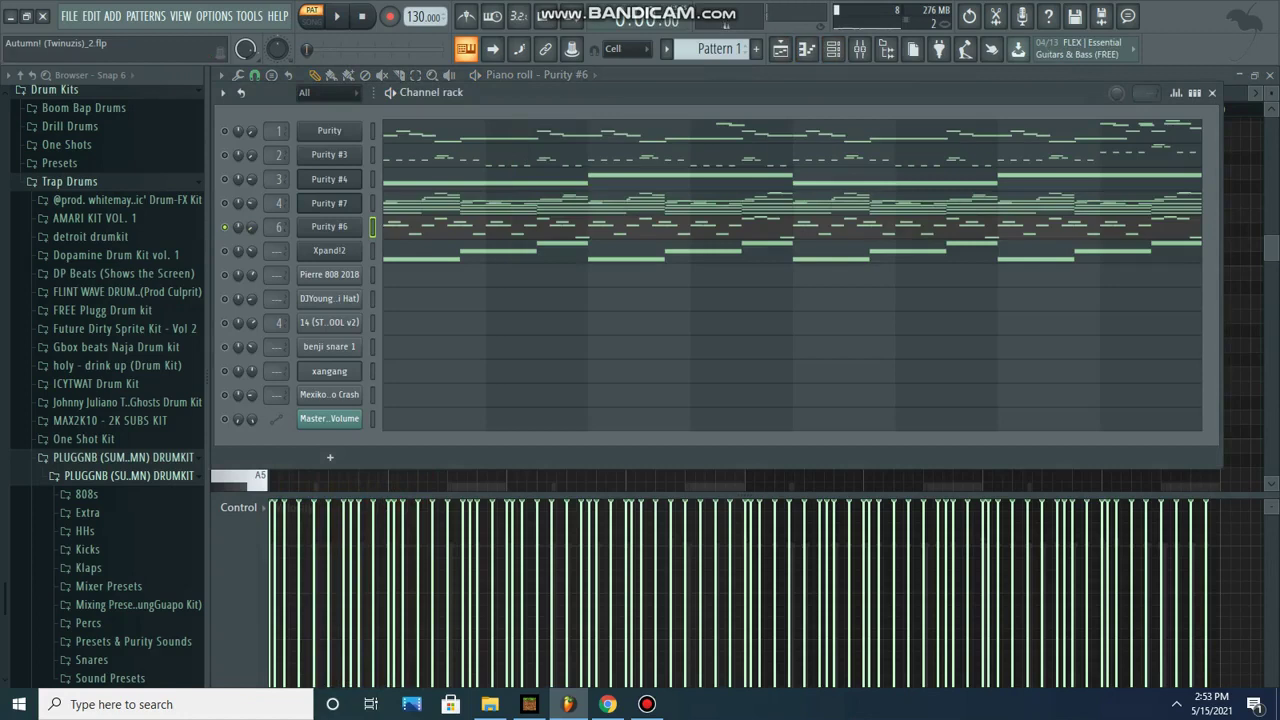
{"action": "left_click", "coordinate": [329, 226]}
Solo the Xpand!2 channel, check its instrument, and play back its notes in the piano roll.
{"action": "right_click", "coordinate": [235, 248]}
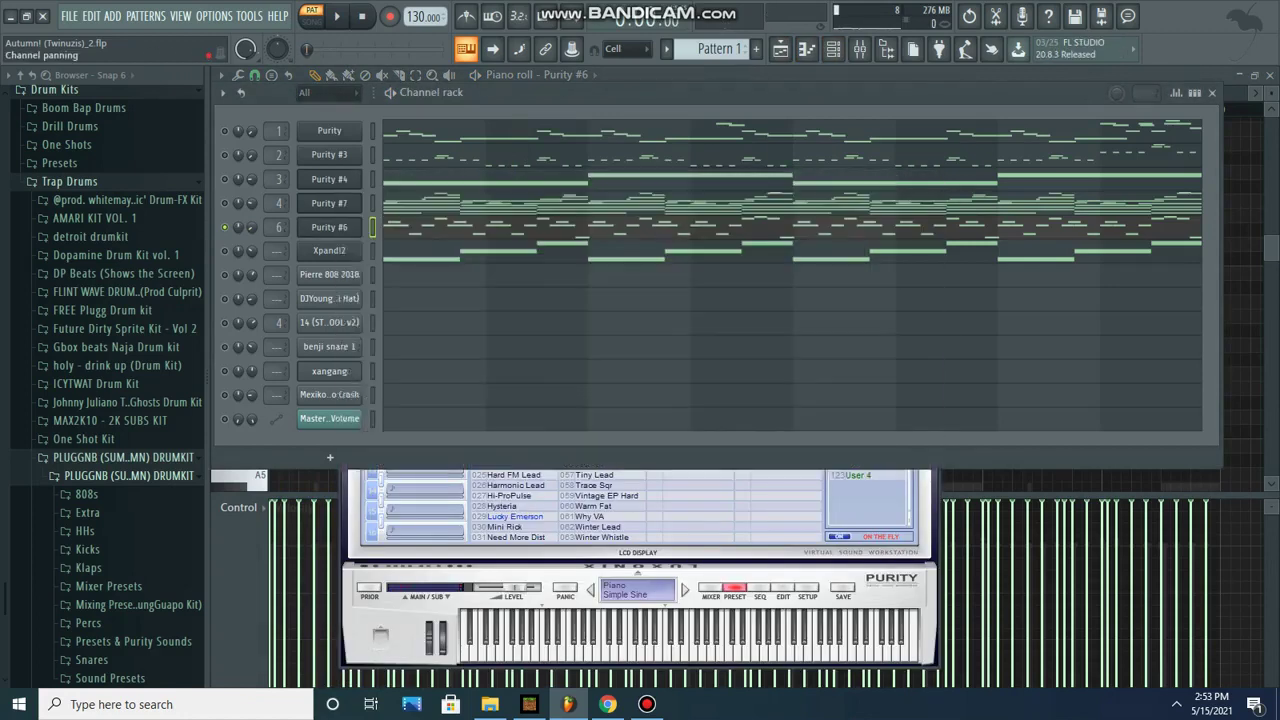
{"action": "right_click", "coordinate": [226, 250]}
{"action": "left_click", "coordinate": [253, 260]}
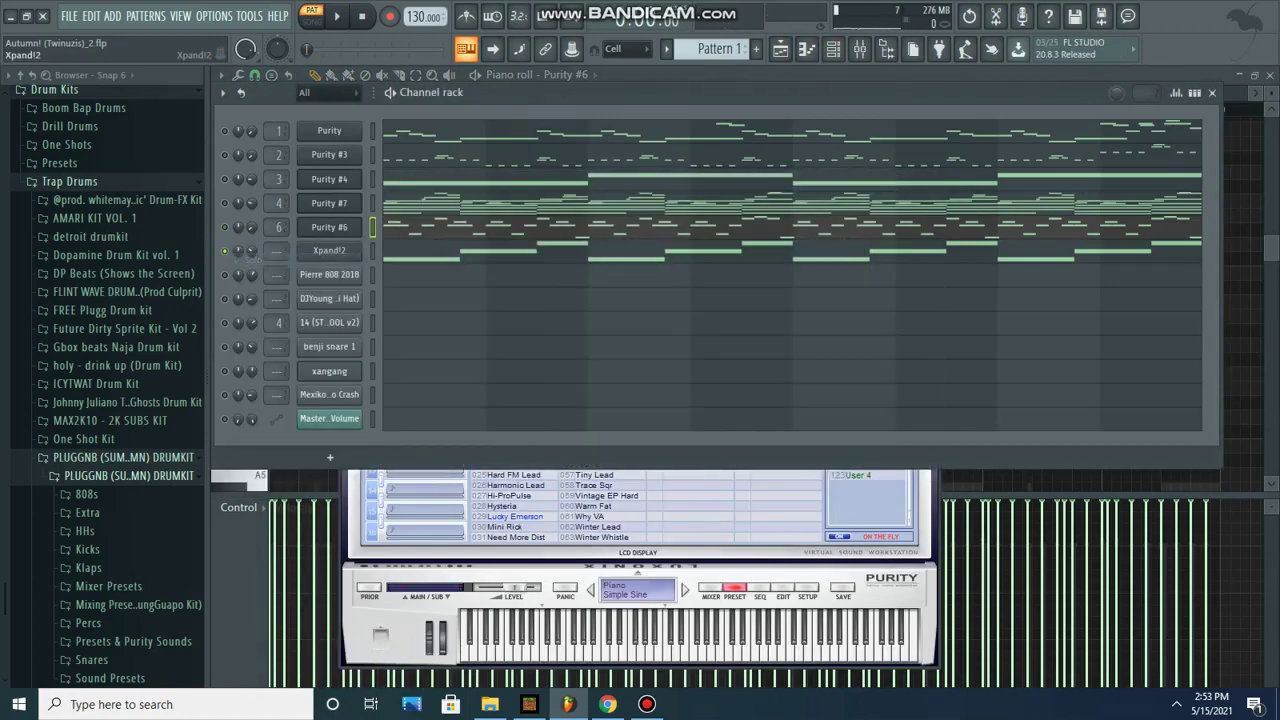
{"action": "left_click", "coordinate": [329, 250]}
{"action": "left_click", "coordinate": [806, 48]}
{"action": "key", "text": "space"}
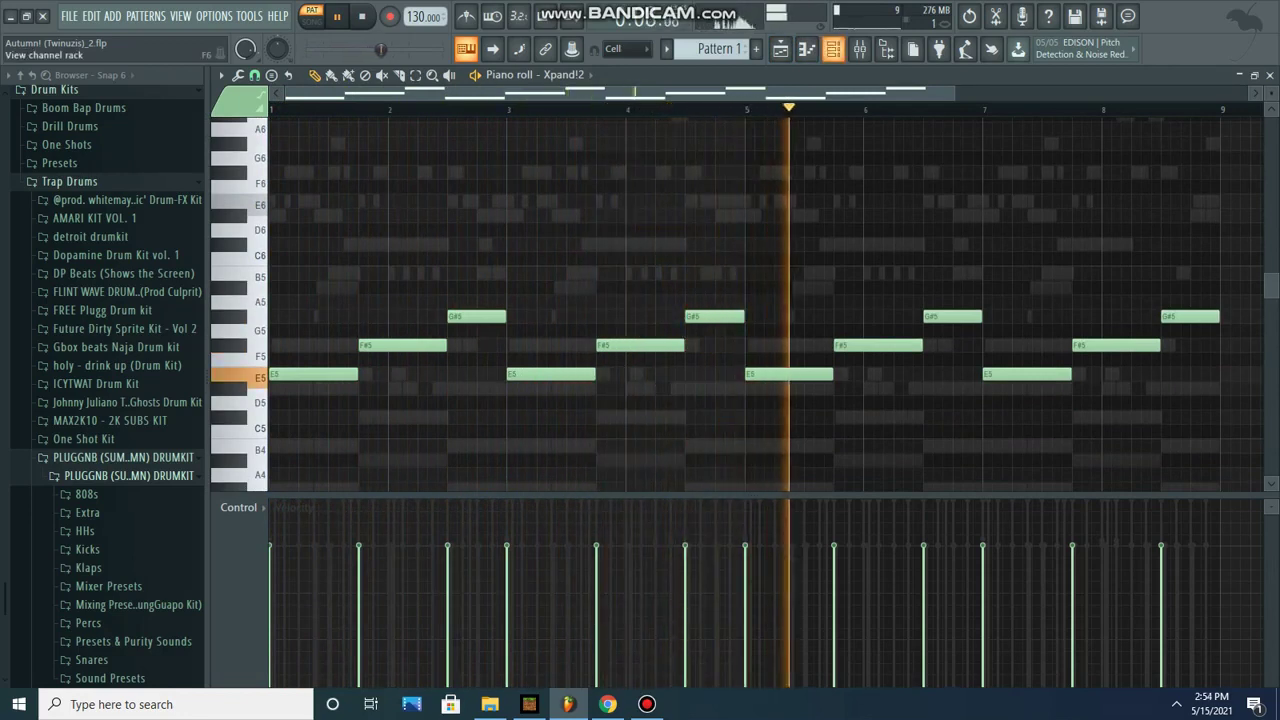
Unmute all the Purity channels and the Pierre 808 2018 channel alongside Xpand!2, and save the project.
{"action": "left_click", "coordinate": [833, 49]}
{"action": "left_click", "coordinate": [225, 227]}
{"action": "left_click", "coordinate": [225, 203]}
{"action": "key", "text": "ctrl+s"}
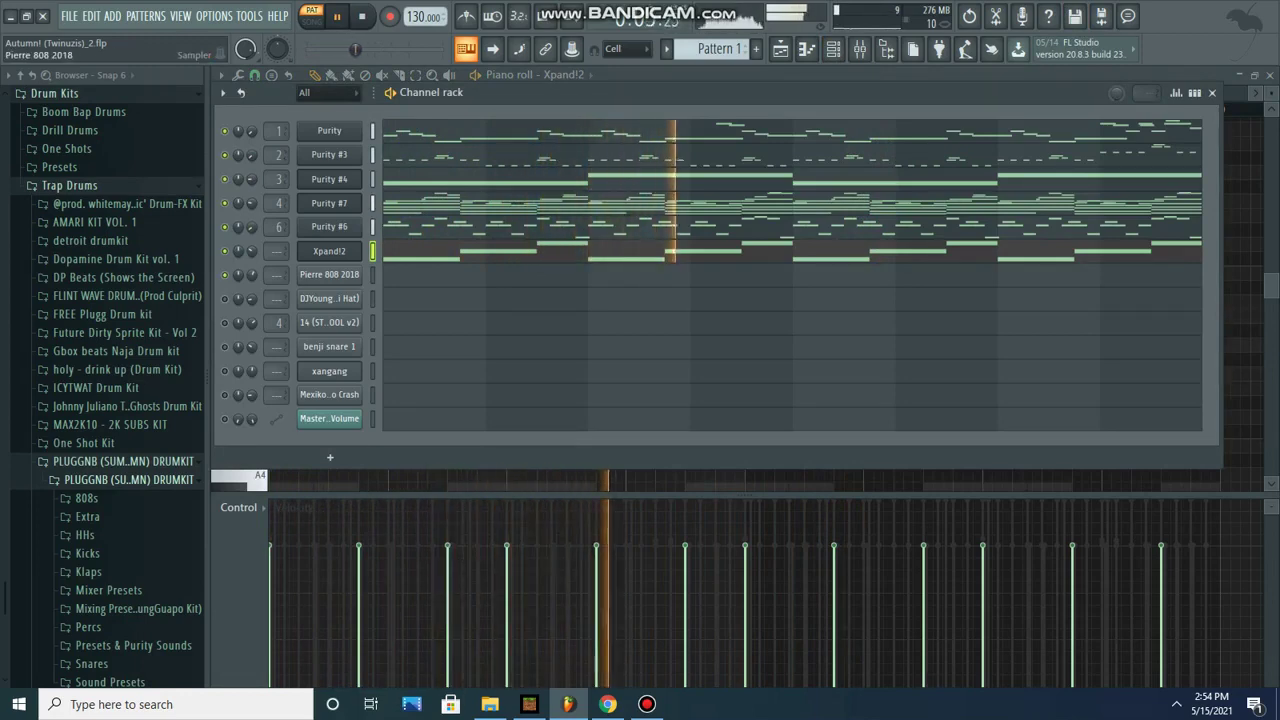
Place two consecutive notes, E5 and G5, at the start of the Pierre 808 2018 channel's piano roll.
{"action": "left_click", "coordinate": [585, 275]}
{"action": "left_click_drag", "start_coordinate": [794, 93], "coordinate": [722, 93]}
{"action": "left_click_drag", "start_coordinate": [304, 360], "coordinate": [335, 372]}
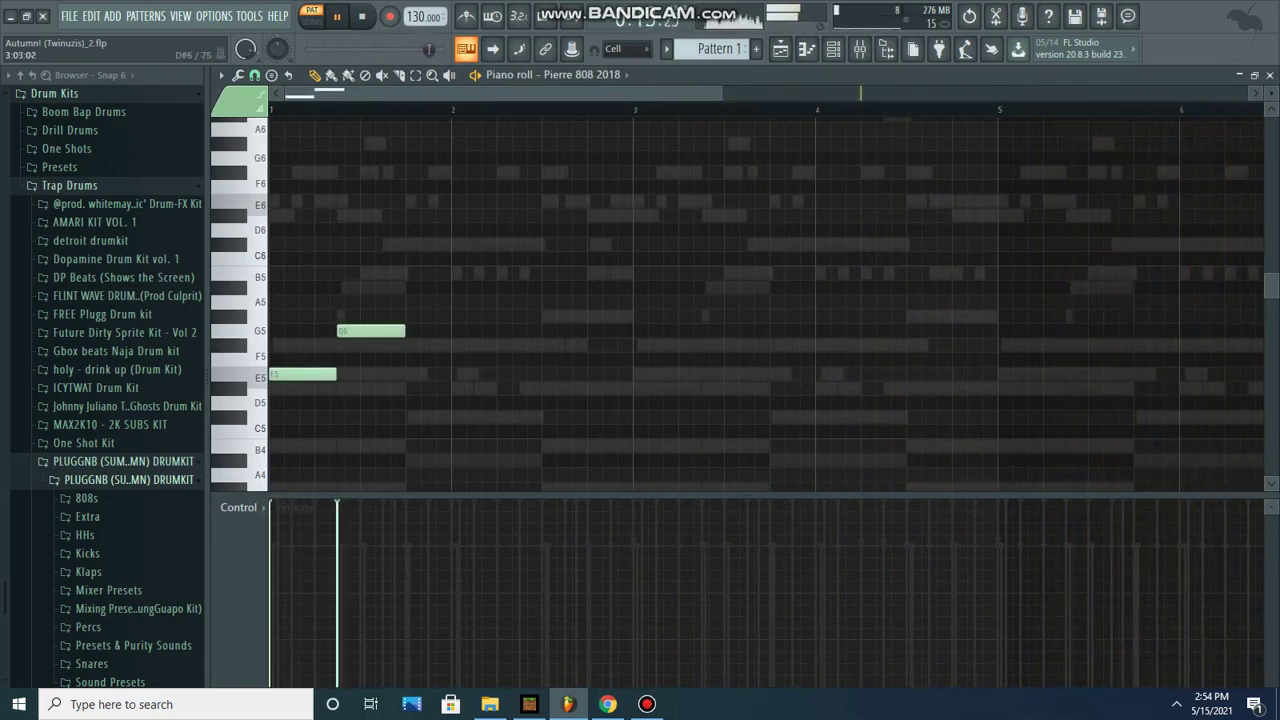
{"action": "scroll", "coordinate": [737, 300], "scroll_direction": "down", "scroll_amount": 3}
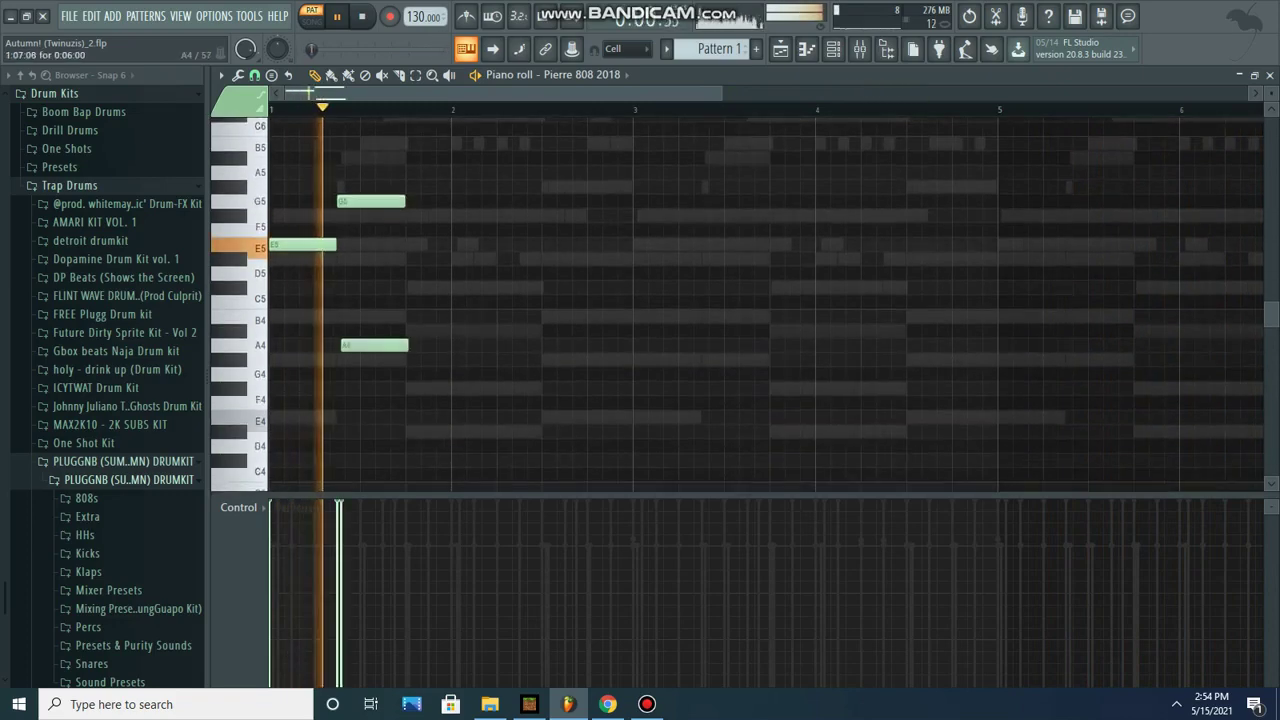
{"action": "key", "text": "space"}
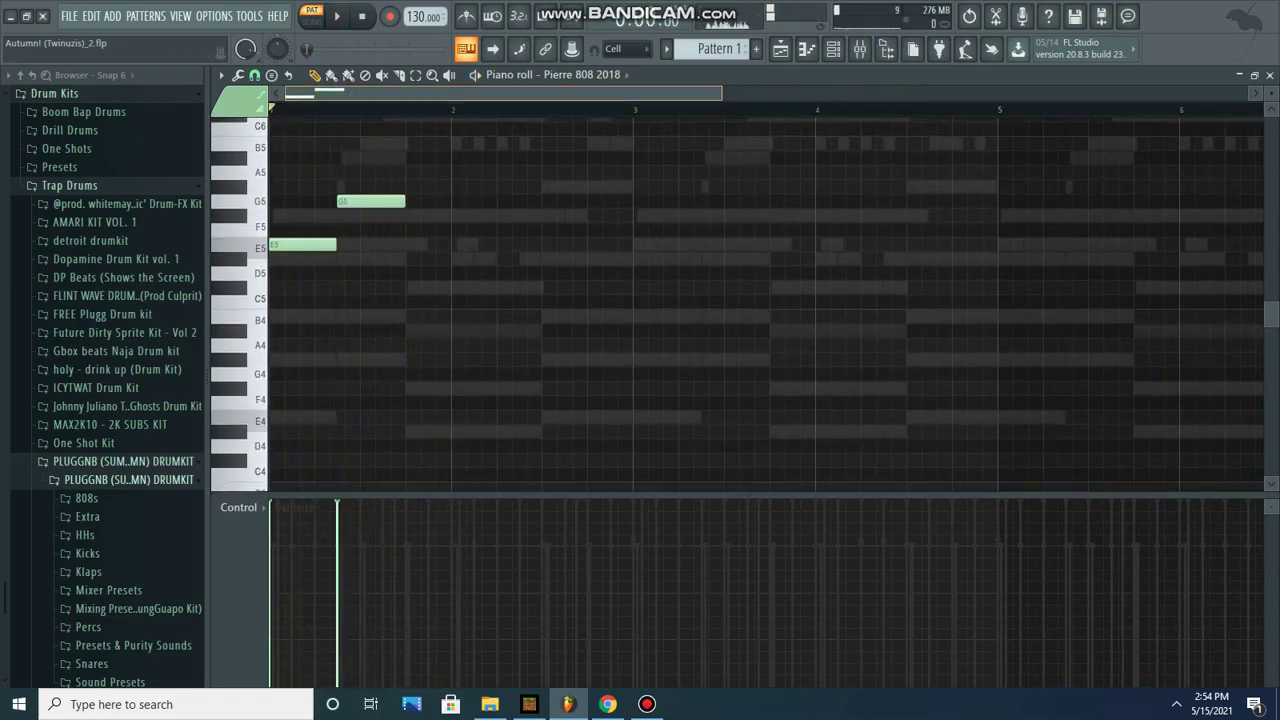
Raise the second 808 note to G#5.
{"action": "left_click_drag", "start_coordinate": [721, 93], "coordinate": [462, 93]}
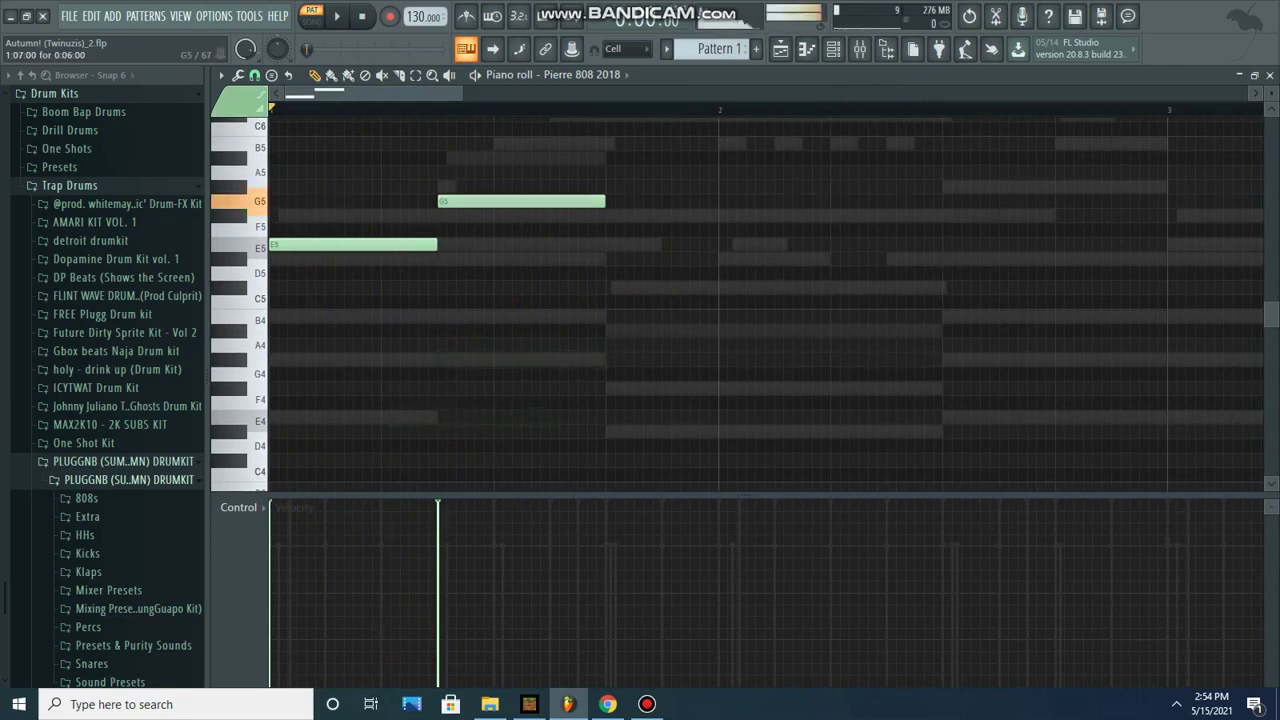
{"action": "key", "text": "space"}
{"action": "key", "text": "space"}
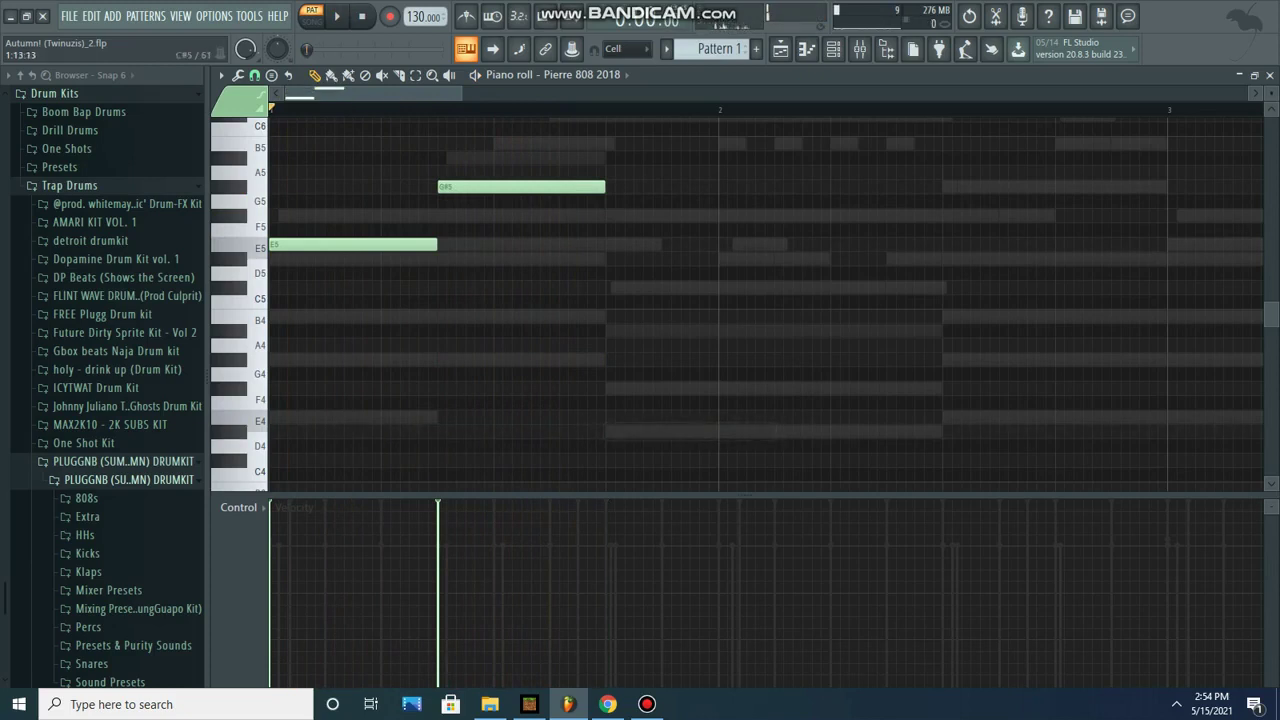
Add two D#5 notes and a final E5 note to complete the two-bar 808 phrase.
{"action": "key", "text": "space"}
{"action": "left_click", "coordinate": [621, 259]}
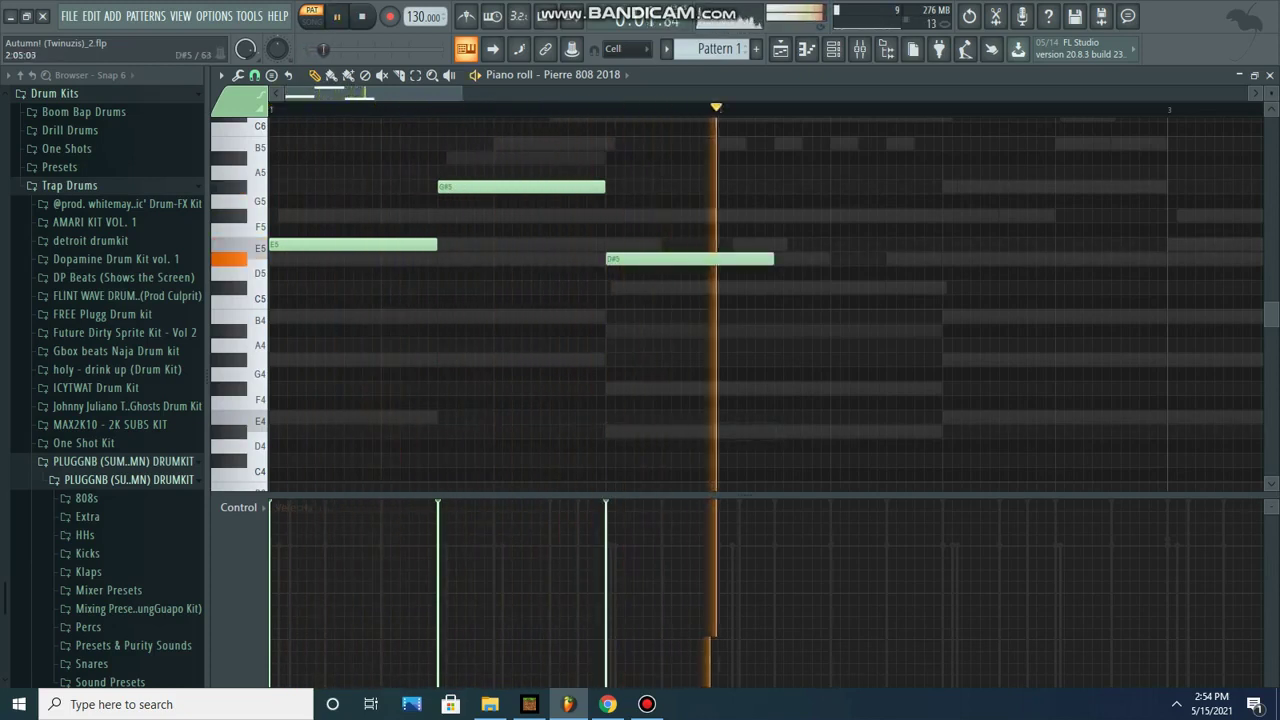
{"action": "left_click", "coordinate": [845, 259]}
{"action": "left_click", "coordinate": [1015, 259]}
{"action": "left_click_drag", "start_coordinate": [1015, 259], "coordinate": [1024, 244]}
Select the whole two-bar 808 phrase and duplicate it until it fills all eight bars.
{"action": "scroll", "coordinate": [1024, 246], "scroll_direction": "down", "scroll_amount": 3}
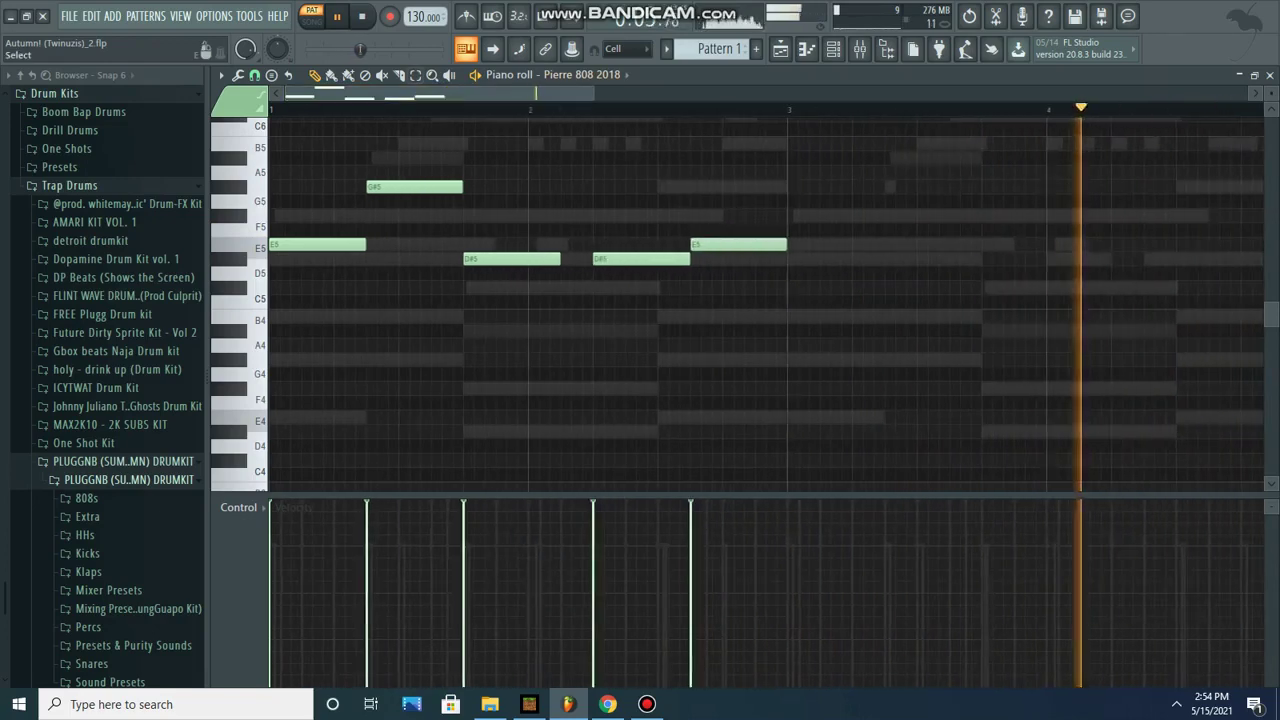
{"action": "left_click_drag", "start_coordinate": [275, 186], "coordinate": [852, 290]}
{"action": "key", "text": "ctrl+b"}
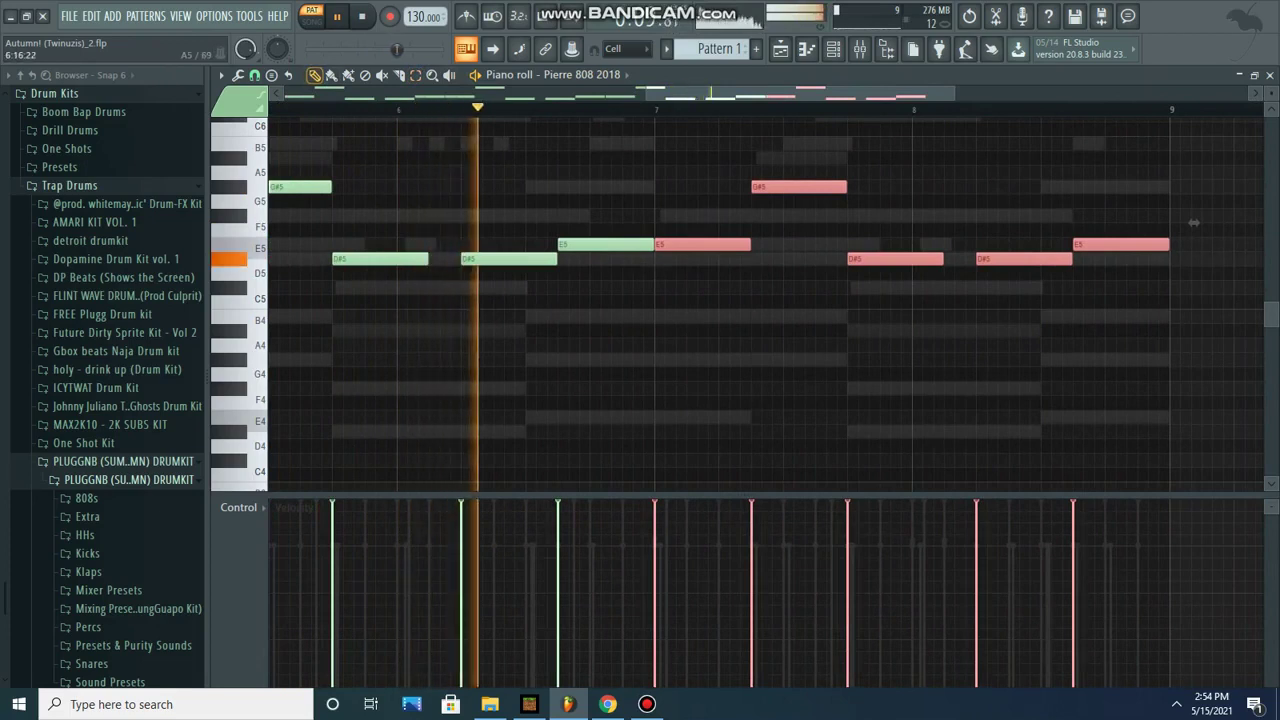
Fill the DJYoungKash (Hi Hat) channel every 2 steps and show its notes in the piano roll.
{"action": "key", "text": "F6"}
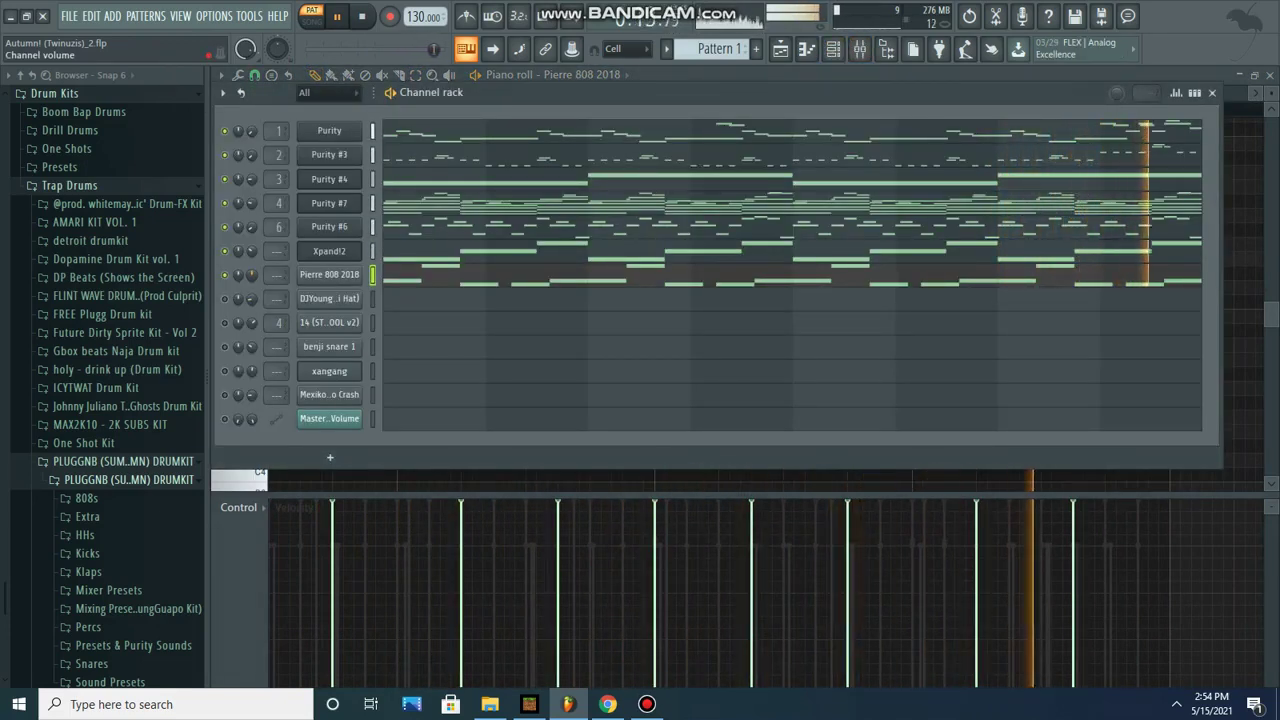
{"action": "right_click", "coordinate": [360, 292]}
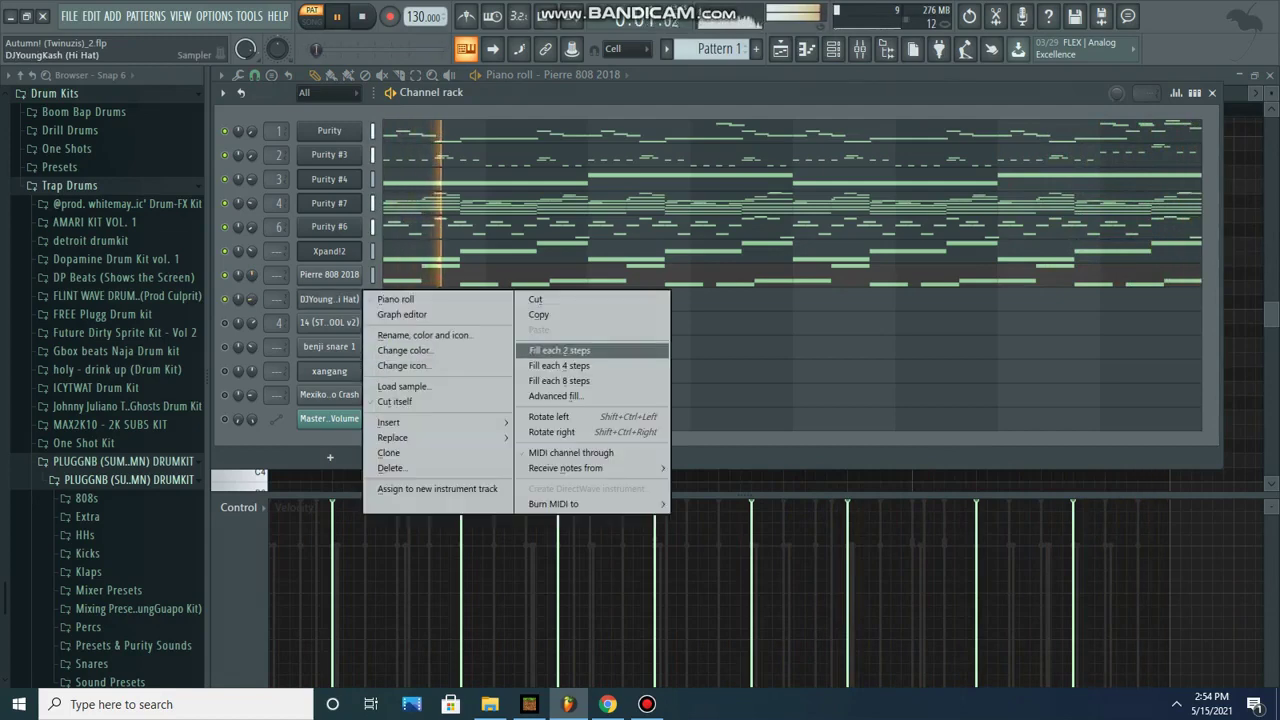
{"action": "left_click", "coordinate": [560, 351]}
{"action": "key", "text": "F6"}
{"action": "scroll", "coordinate": [721, 93], "scroll_direction": "down", "scroll_amount": 5}
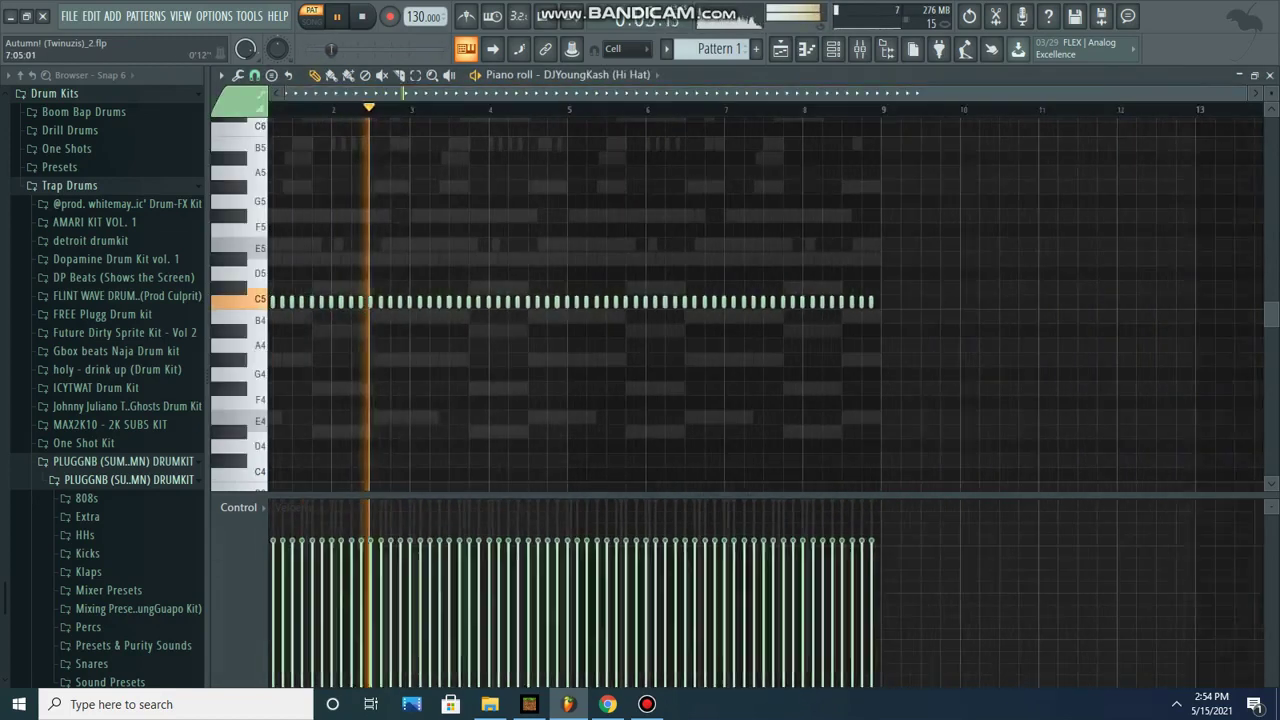
Select all hi-hat notes, compress them to half length, and duplicate them to fill eight bars with a hit on every step.
{"action": "left_click", "coordinate": [416, 76]}
{"action": "left_click_drag", "start_coordinate": [268, 258], "coordinate": [1108, 430]}
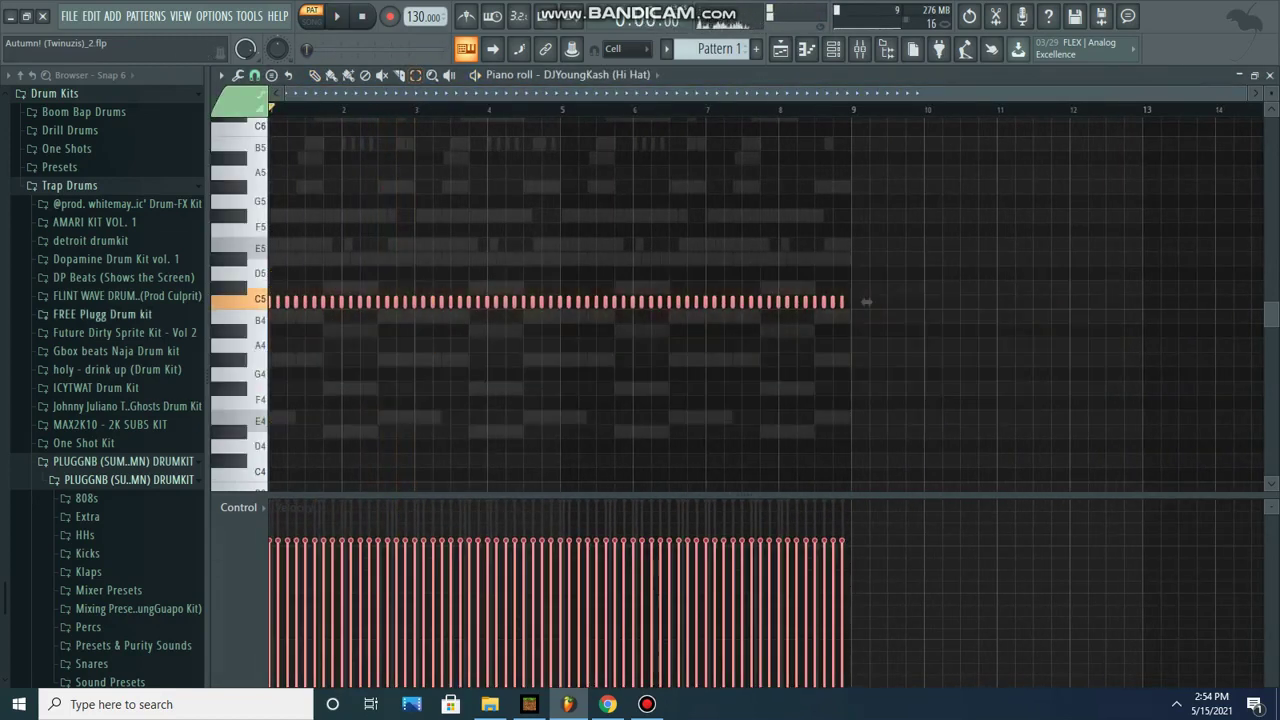
{"action": "left_click_drag", "start_coordinate": [866, 302], "coordinate": [870, 302]}
{"action": "key", "text": "ctrl+d"}
Place hits on steps 9, 25, 41 and 57 of the 14 (STOOPIDXOOL v2) channel in the step sequencer.
{"action": "left_click", "coordinate": [833, 49]}
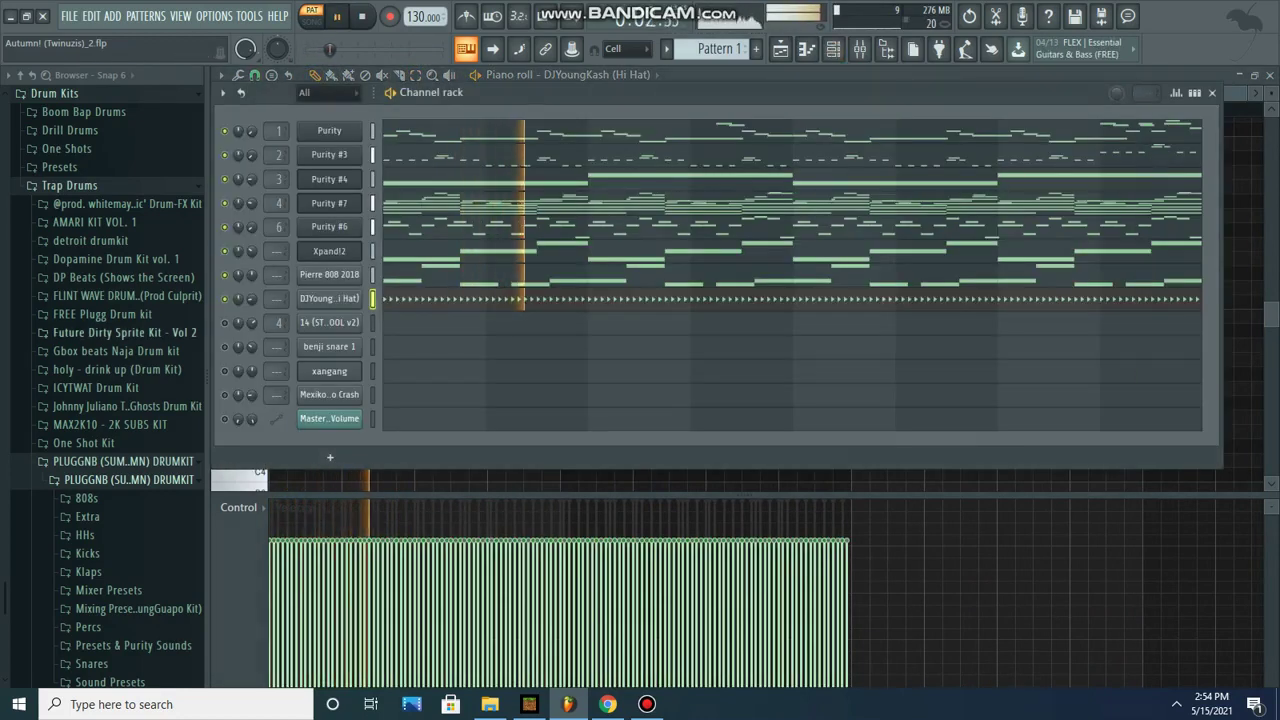
{"action": "left_click", "coordinate": [329, 322]}
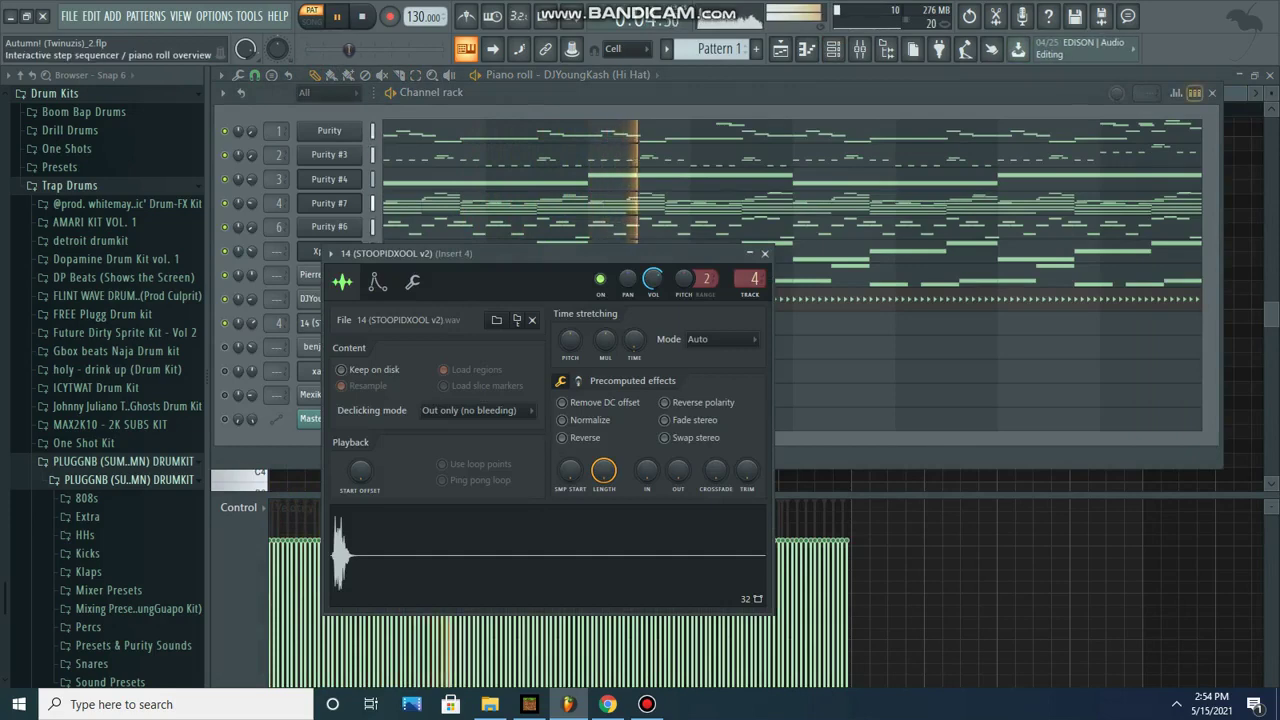
{"action": "left_click", "coordinate": [925, 345]}
{"action": "key", "text": "space"}
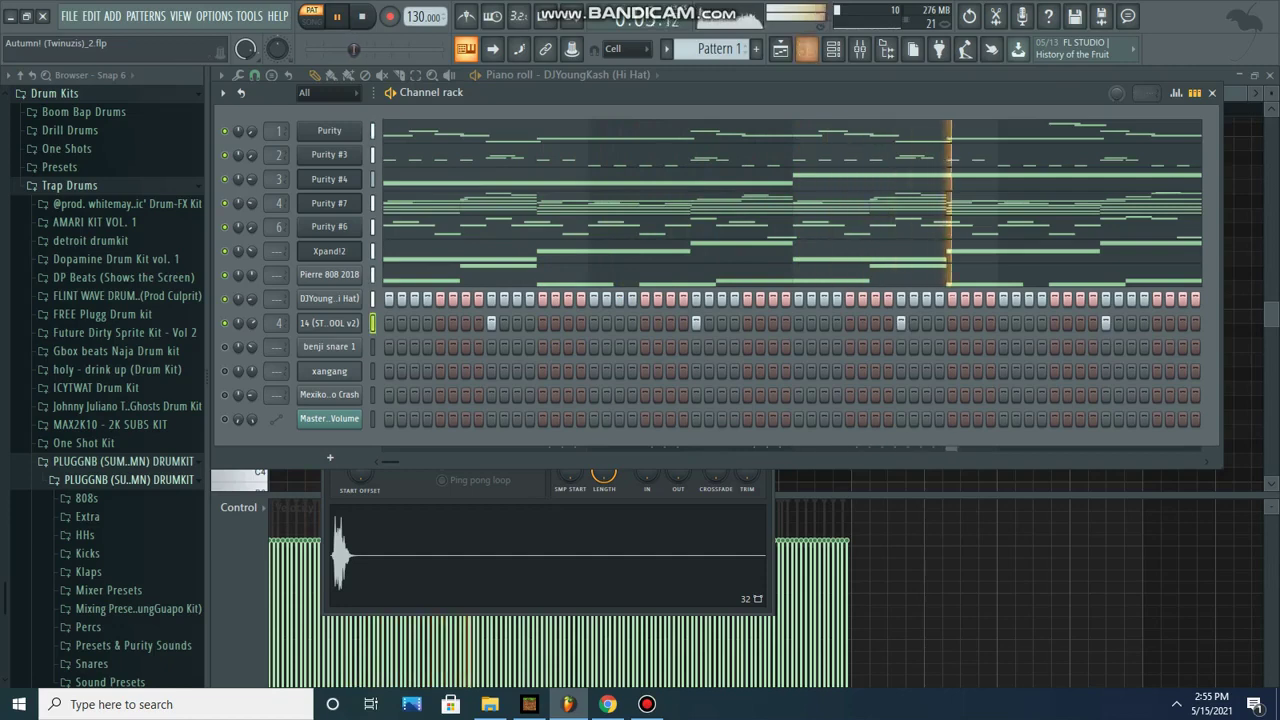
Show the 14 (STOOPIDXOOL v2) notes in the piano roll and duplicate all of them to fill eight bars.
{"action": "left_click", "coordinate": [807, 49]}
{"action": "left_click_drag", "start_coordinate": [1245, 93], "coordinate": [707, 93]}
{"action": "key", "text": "space"}
{"action": "left_click", "coordinate": [600, 75]}
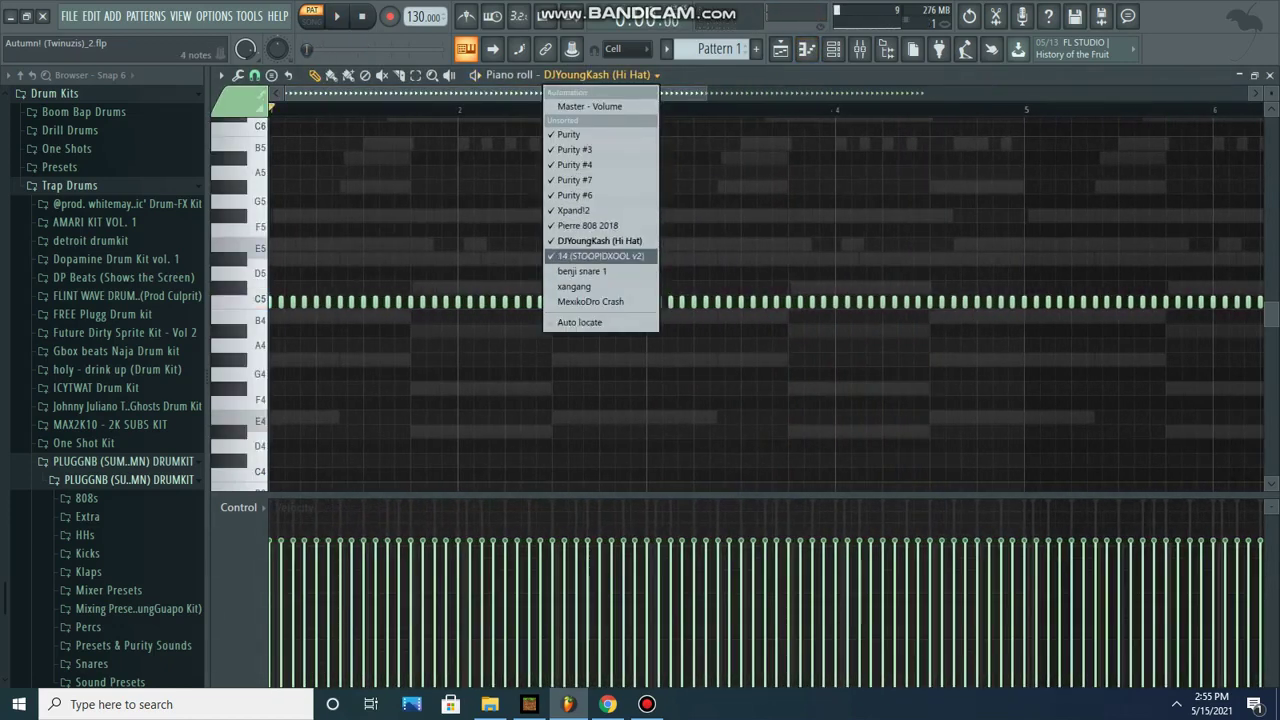
{"action": "left_click", "coordinate": [600, 256]}
{"action": "key", "text": "space"}
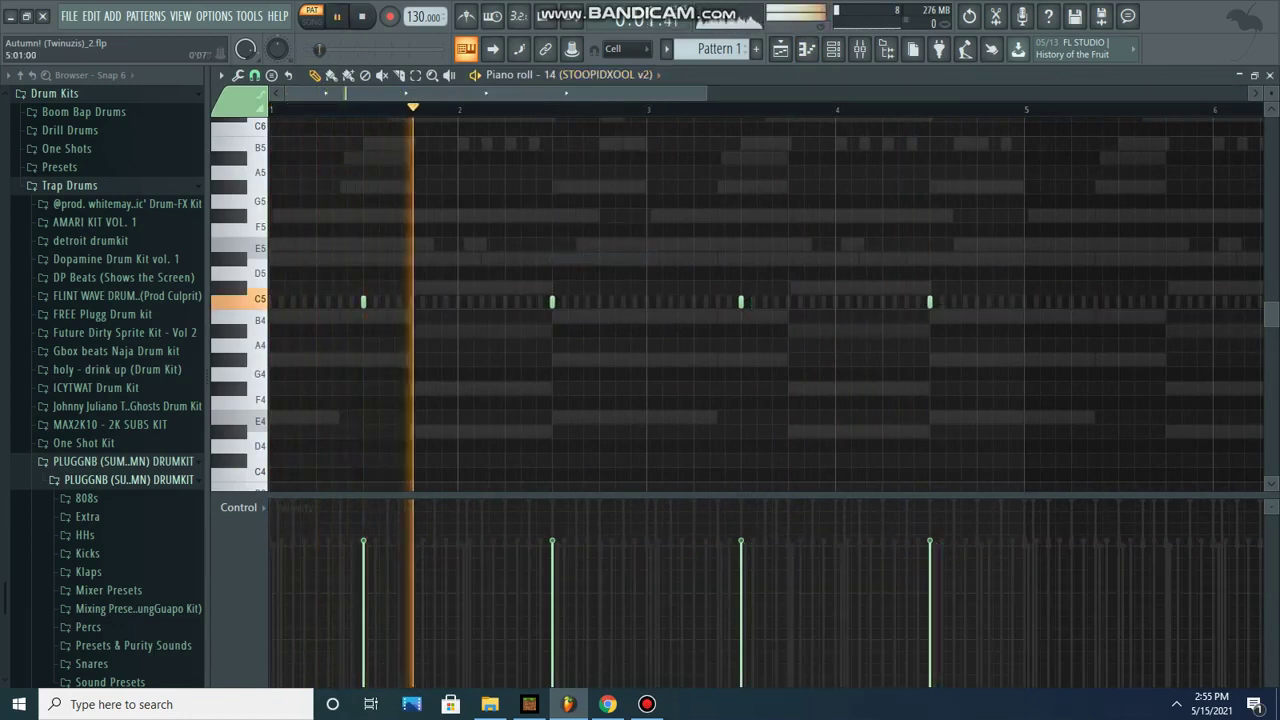
{"action": "key", "text": "ctrl+a"}
{"action": "key", "text": "ctrl+b"}
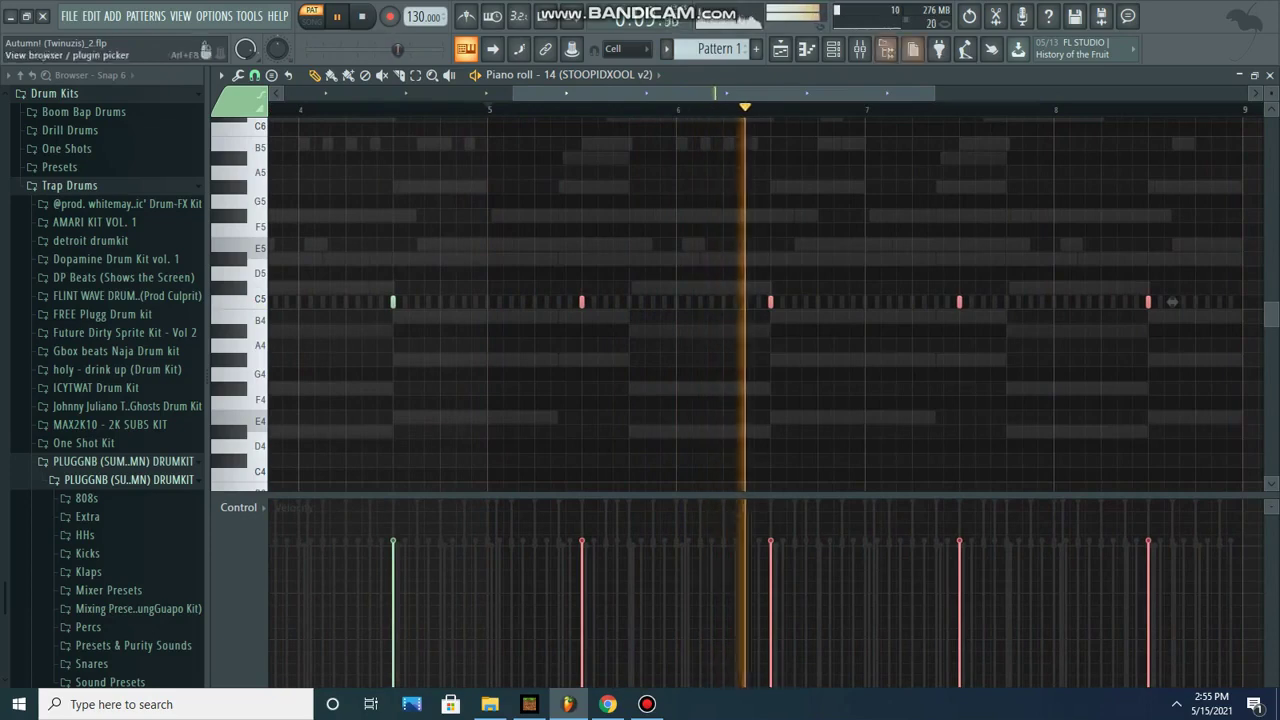
Place benji snare 1 hits on steps 13, 29, 45 and 61 to 63, and duplicate the four-bar pattern to fill eight bars.
{"action": "key", "text": "F6"}
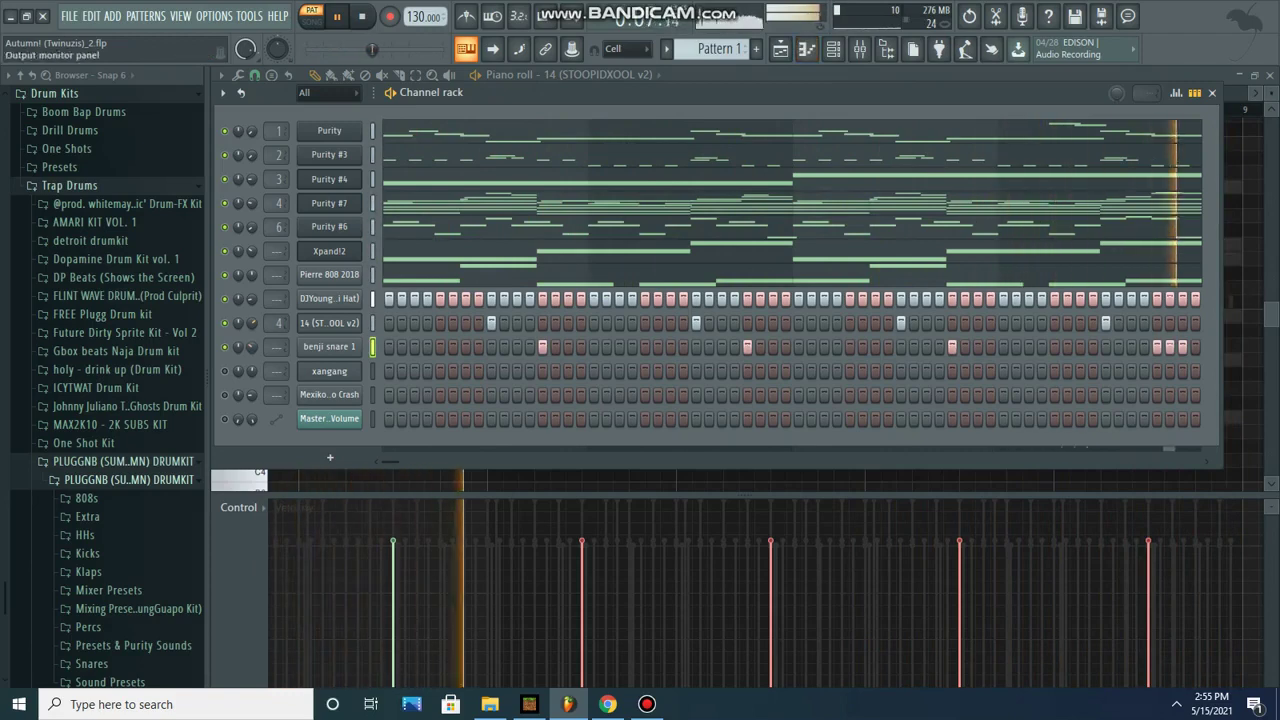
{"action": "left_click", "coordinate": [807, 49]}
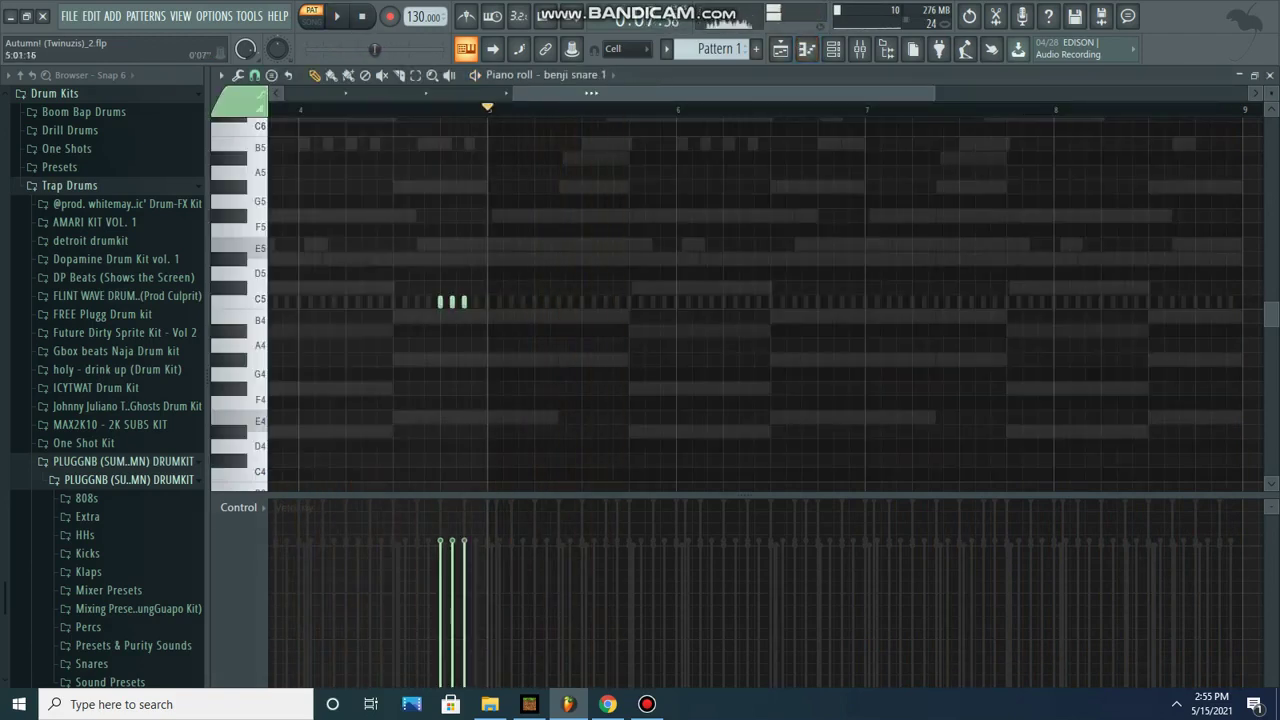
{"action": "key", "text": "ctrl+a"}
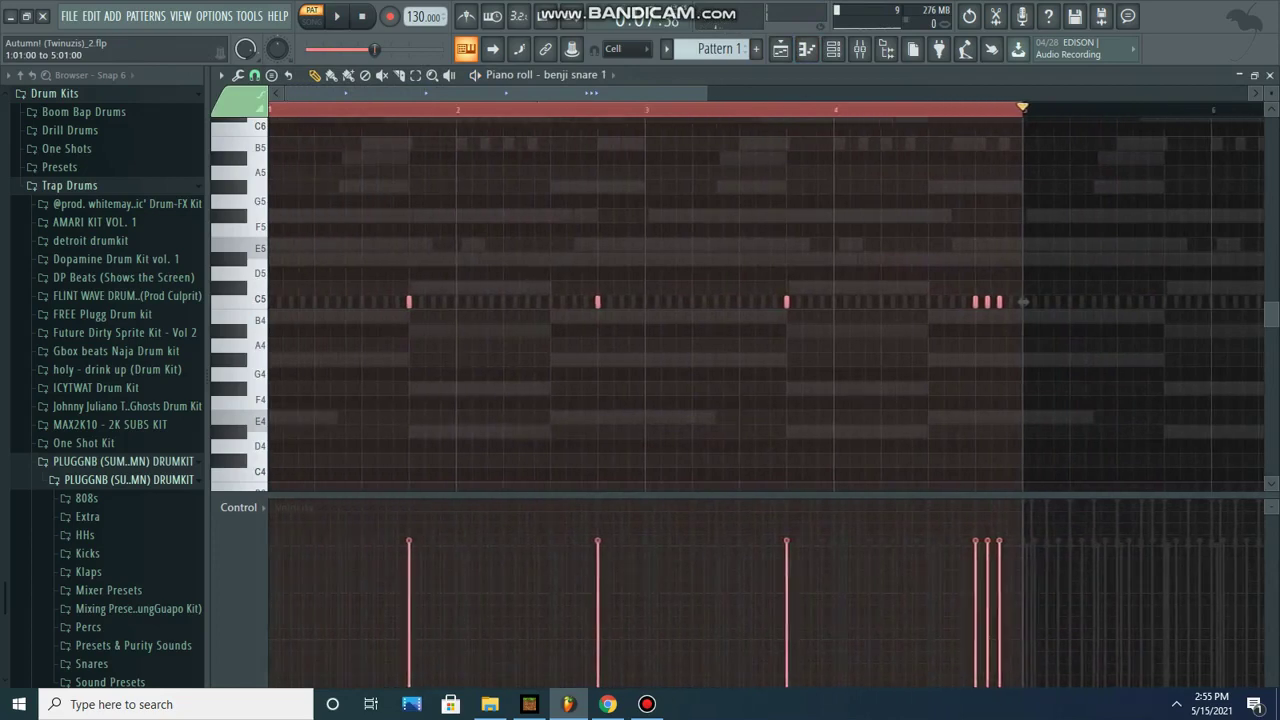
{"action": "key", "text": "ctrl+b"}
{"action": "key", "text": "space"}
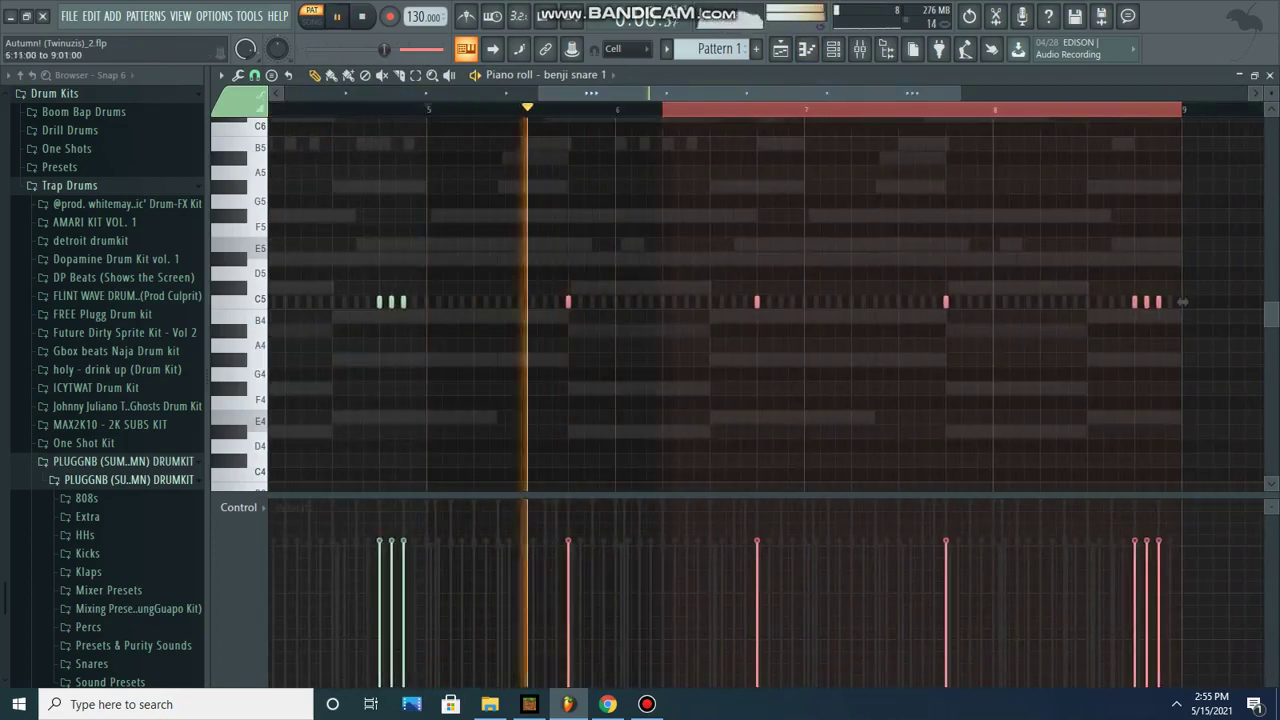
Examine the sampler settings and volume envelope of the MexikoDro Crash channel.
{"action": "left_click", "coordinate": [832, 49]}
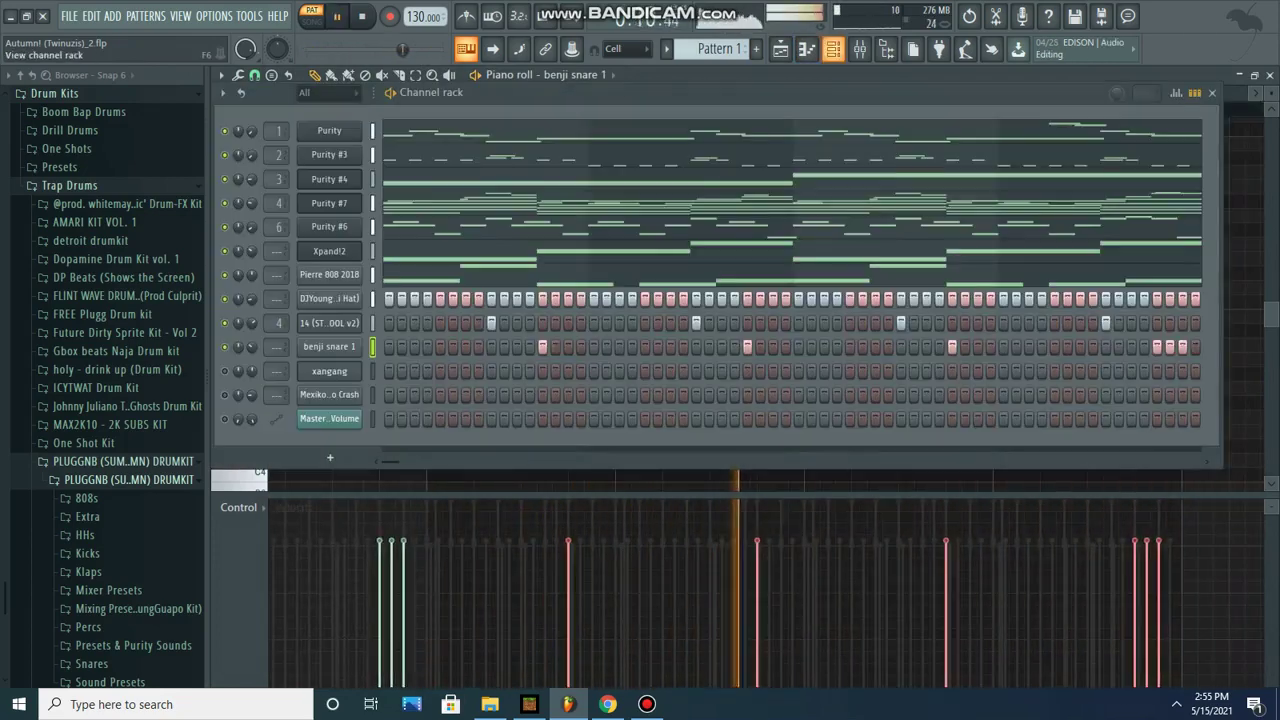
{"action": "left_click", "coordinate": [329, 395]}
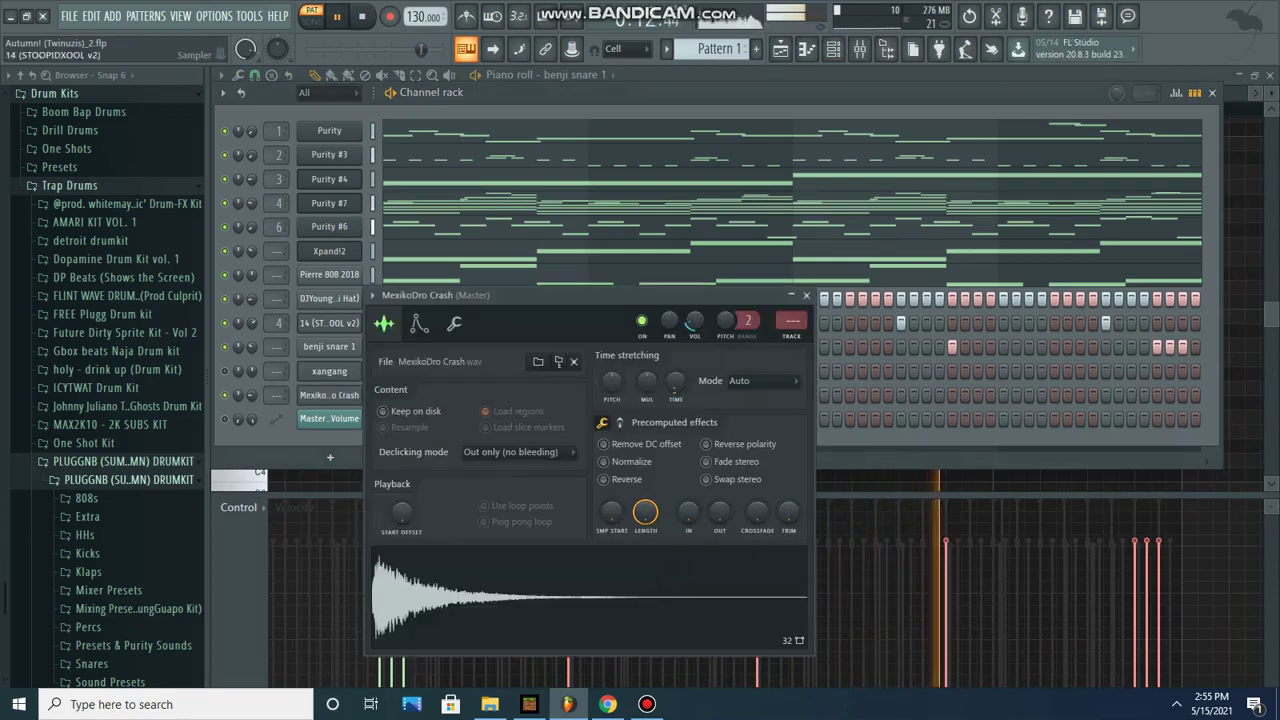
{"action": "left_click", "coordinate": [419, 323]}
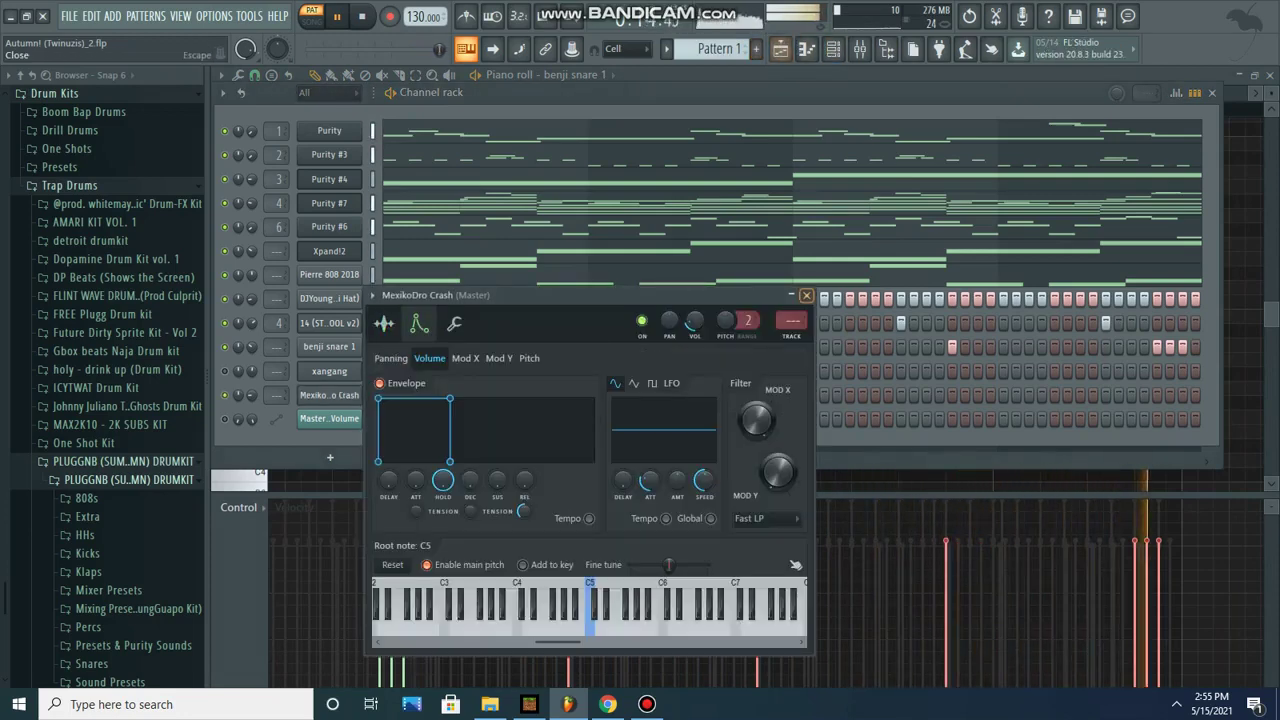
{"action": "left_click", "coordinate": [806, 295]}
Place a MexikoDro Crash hit on step 1 and a six-step C5 crash note on step 9 of bar 8.
{"action": "left_click", "coordinate": [832, 49]}
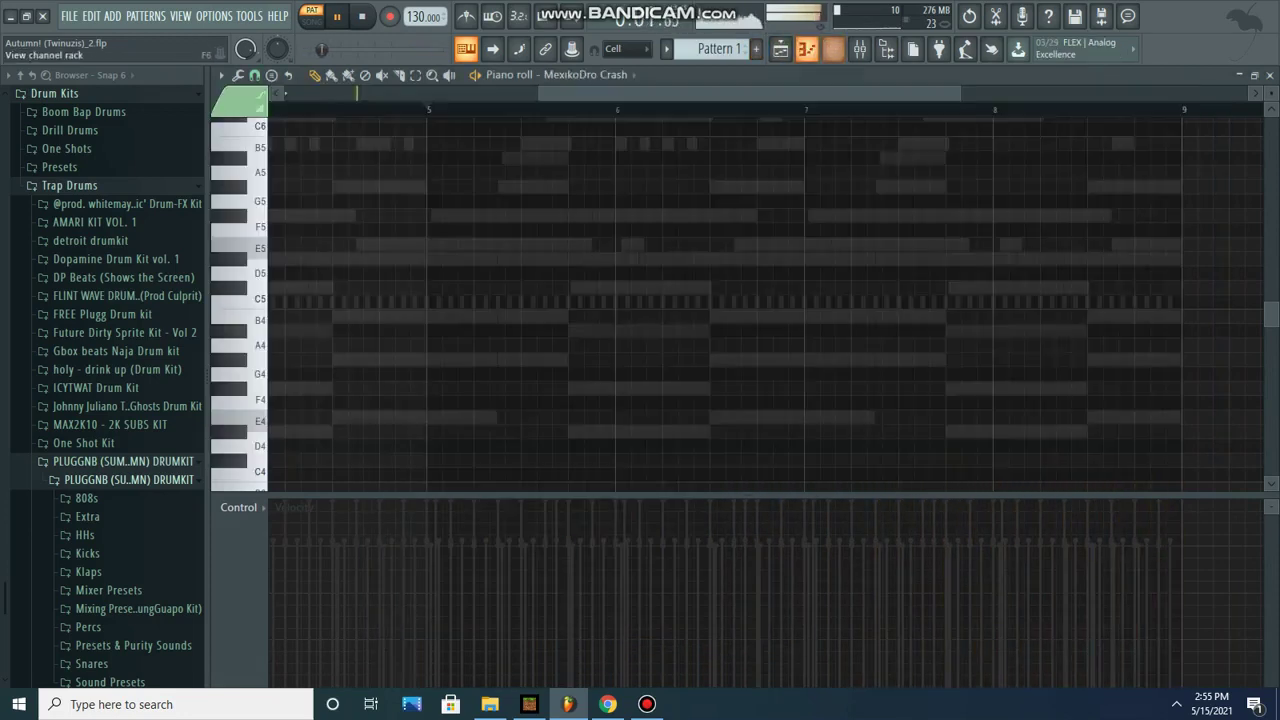
{"action": "left_click_drag", "start_coordinate": [775, 93], "coordinate": [929, 93]}
{"action": "scroll", "coordinate": [929, 93], "scroll_direction": "up", "scroll_amount": 2}
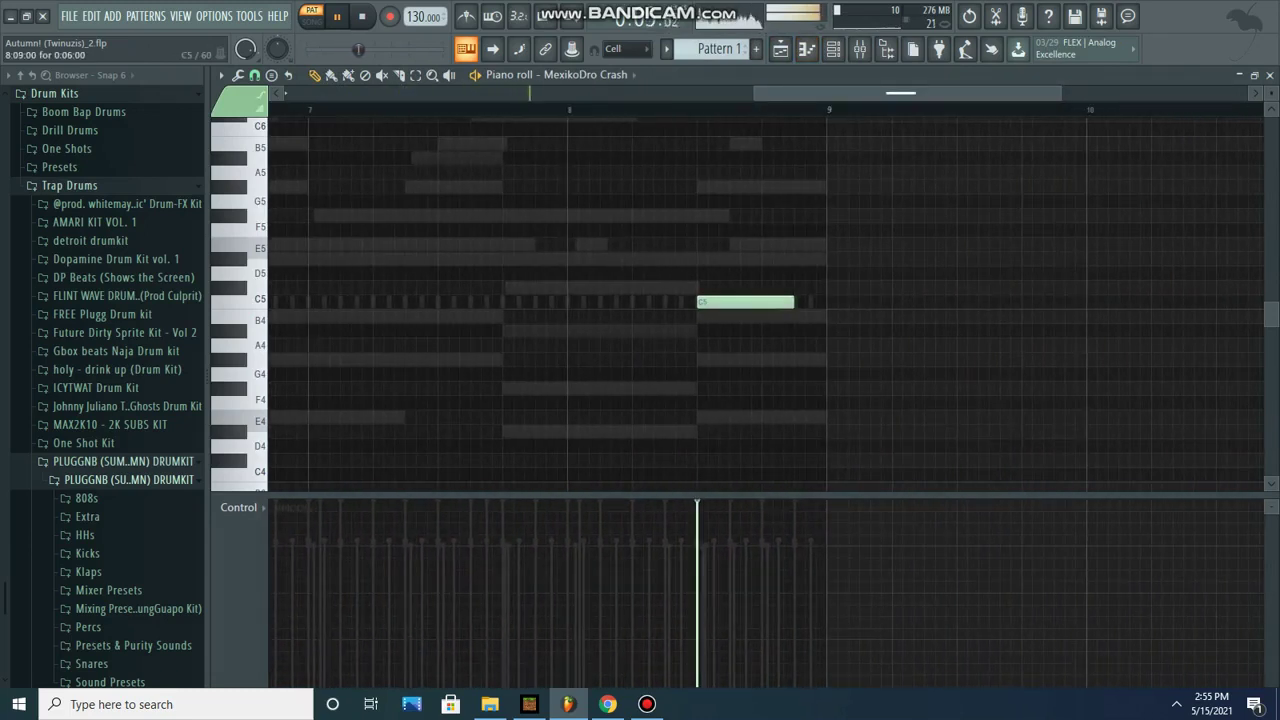
Draw a two-bar C5 note in the xangang channel, running from bar 7 to the end of bar 8.
{"action": "left_click", "coordinate": [832, 49]}
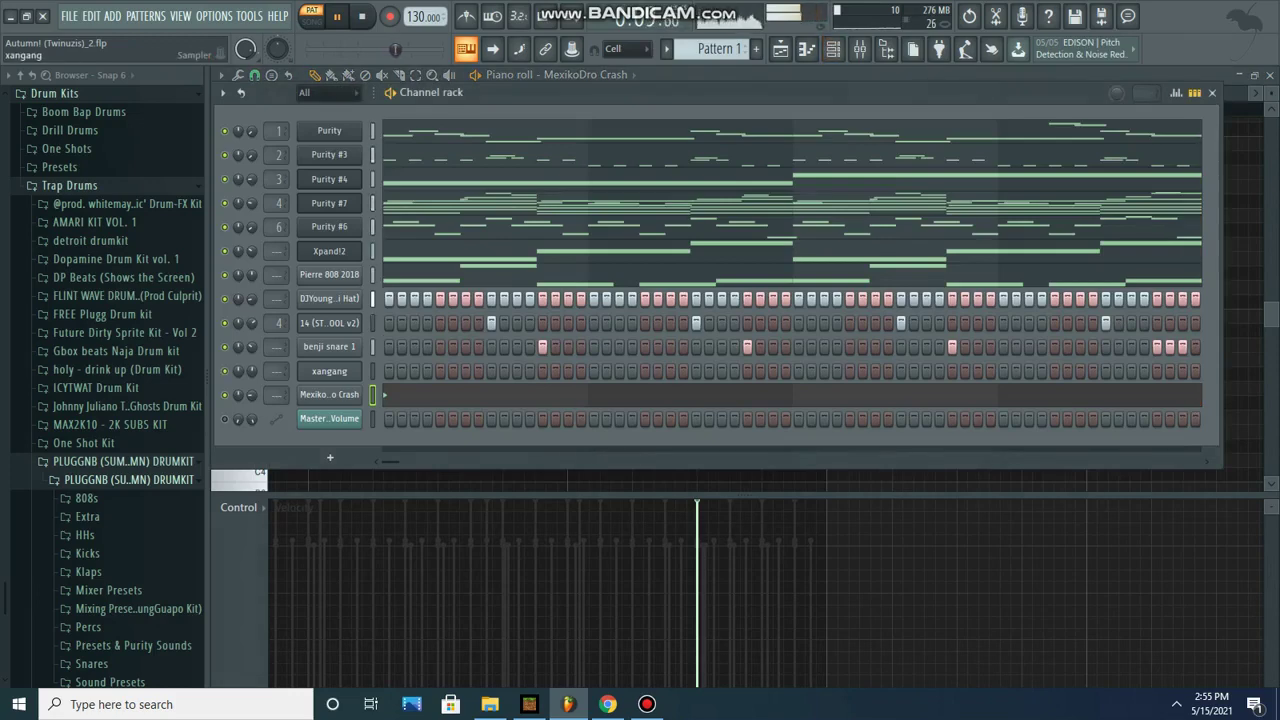
{"action": "left_click", "coordinate": [329, 371]}
{"action": "left_click", "coordinate": [807, 49]}
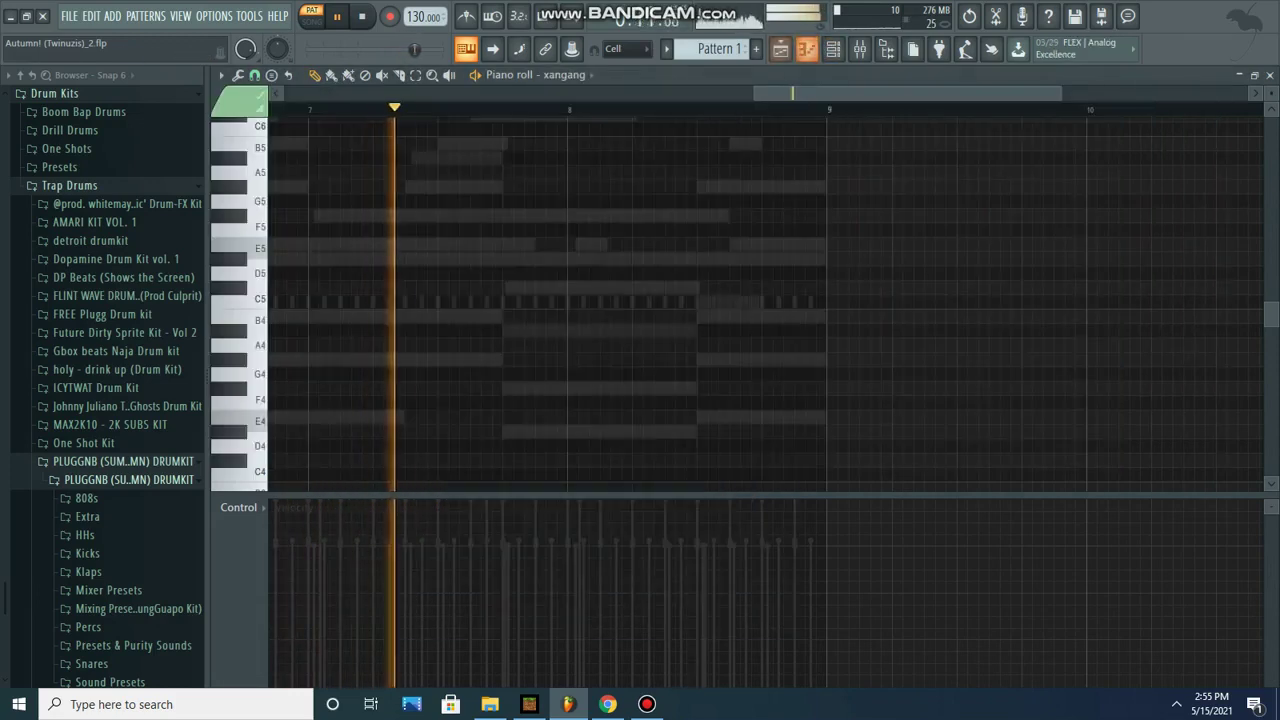
{"action": "scroll", "coordinate": [552, 288], "scroll_direction": "down", "scroll_amount": 2}
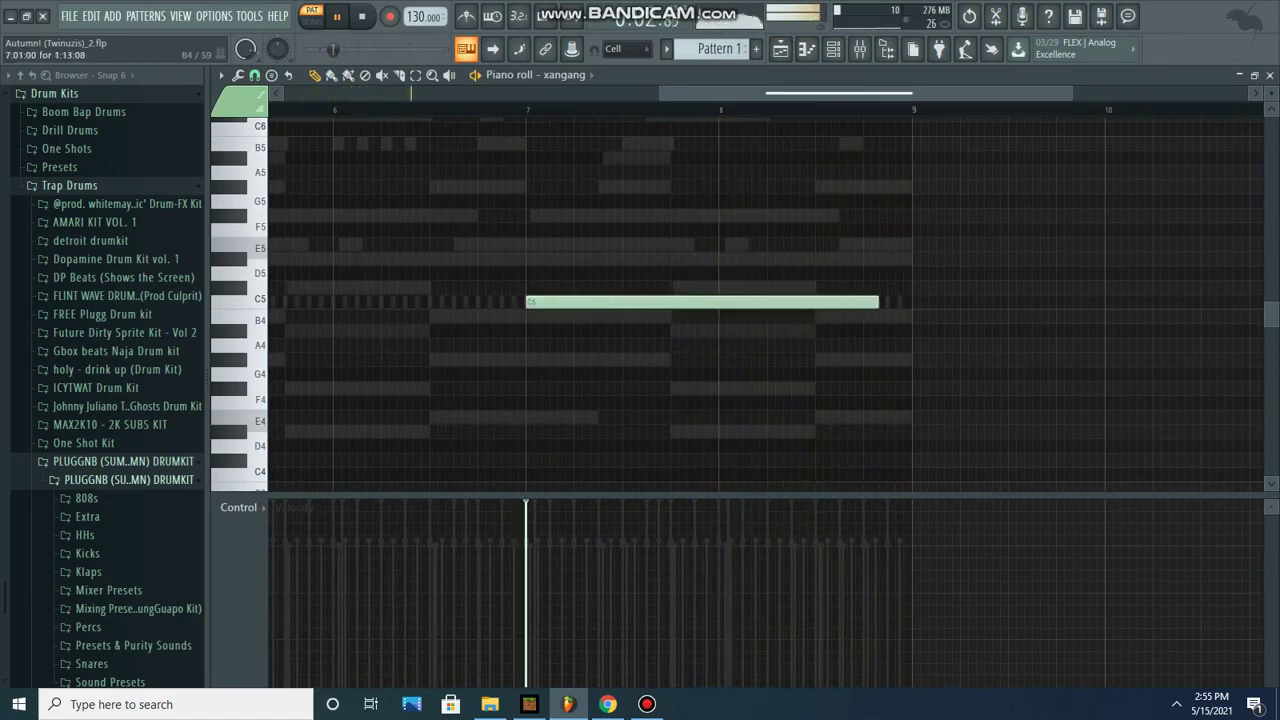
Shorten the MexikoDro Crash note in bar 8 to two steps and adjust the crash channel's volume.
{"action": "left_click", "coordinate": [591, 75]}
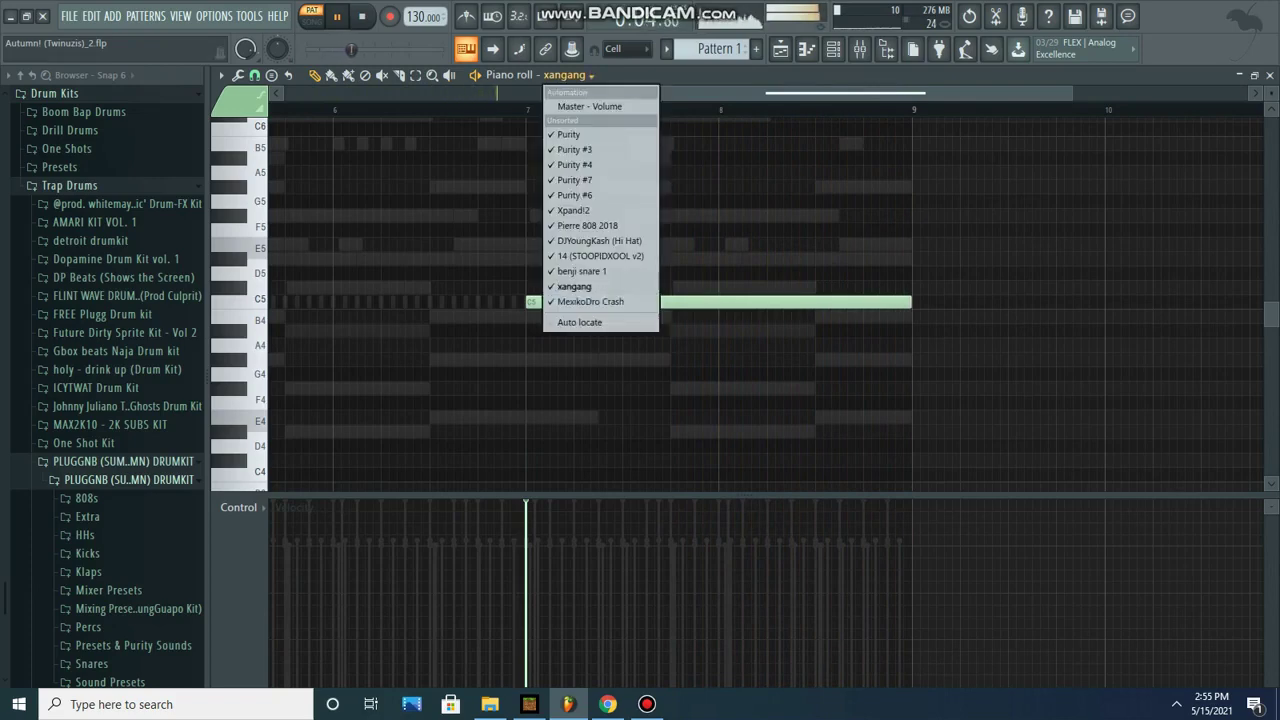
{"action": "left_click", "coordinate": [590, 301]}
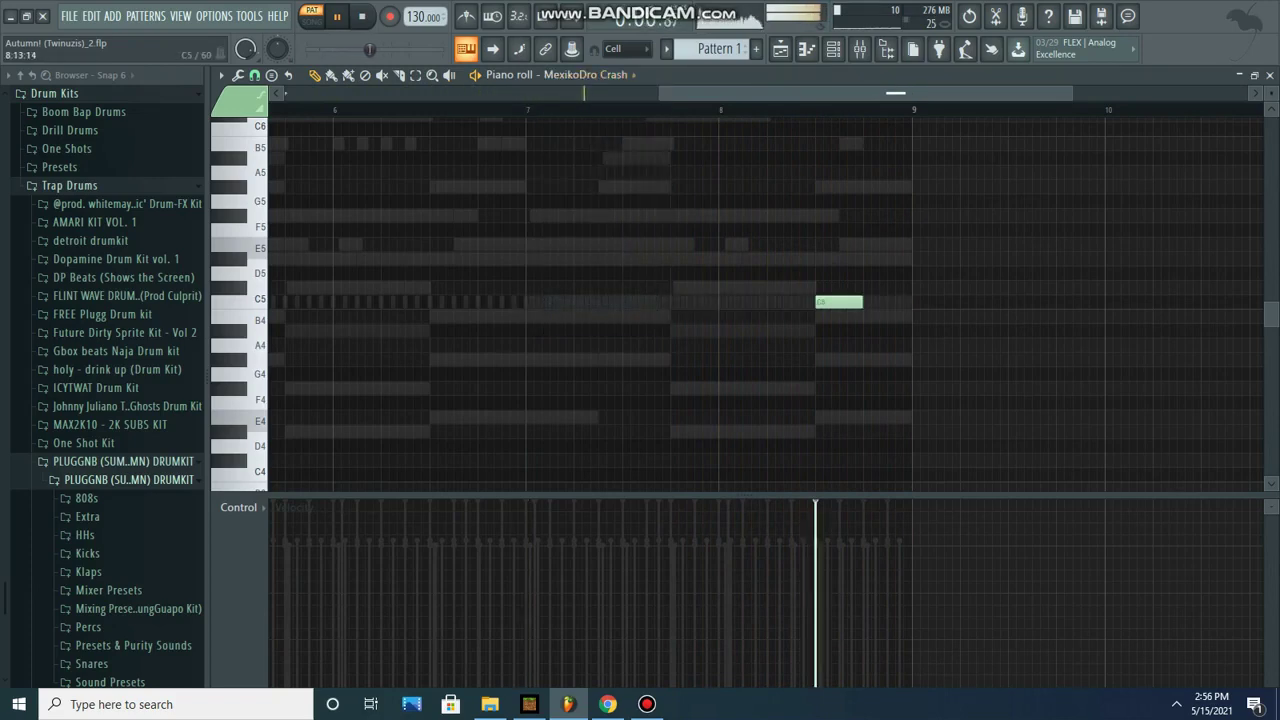
{"action": "scroll", "coordinate": [640, 305], "scroll_direction": "down", "scroll_amount": 8}
{"action": "scroll", "coordinate": [640, 305], "scroll_direction": "up", "scroll_amount": 1}
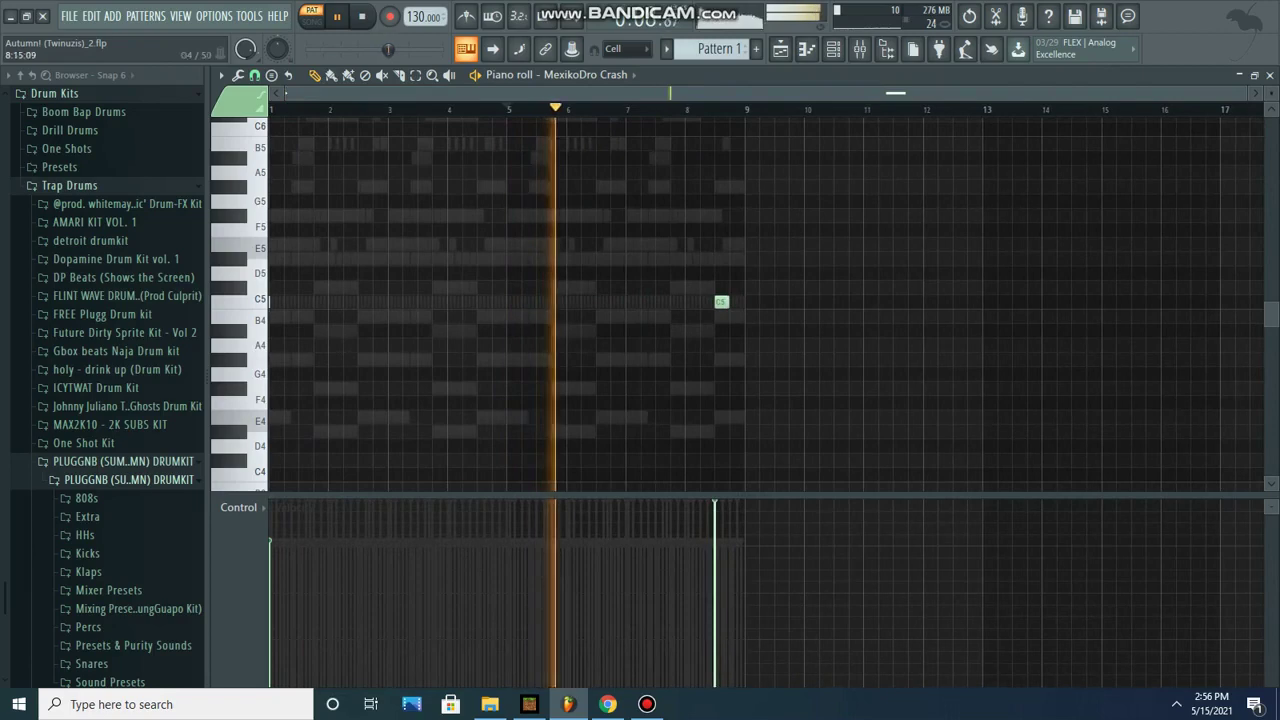
{"action": "key", "text": "F6"}
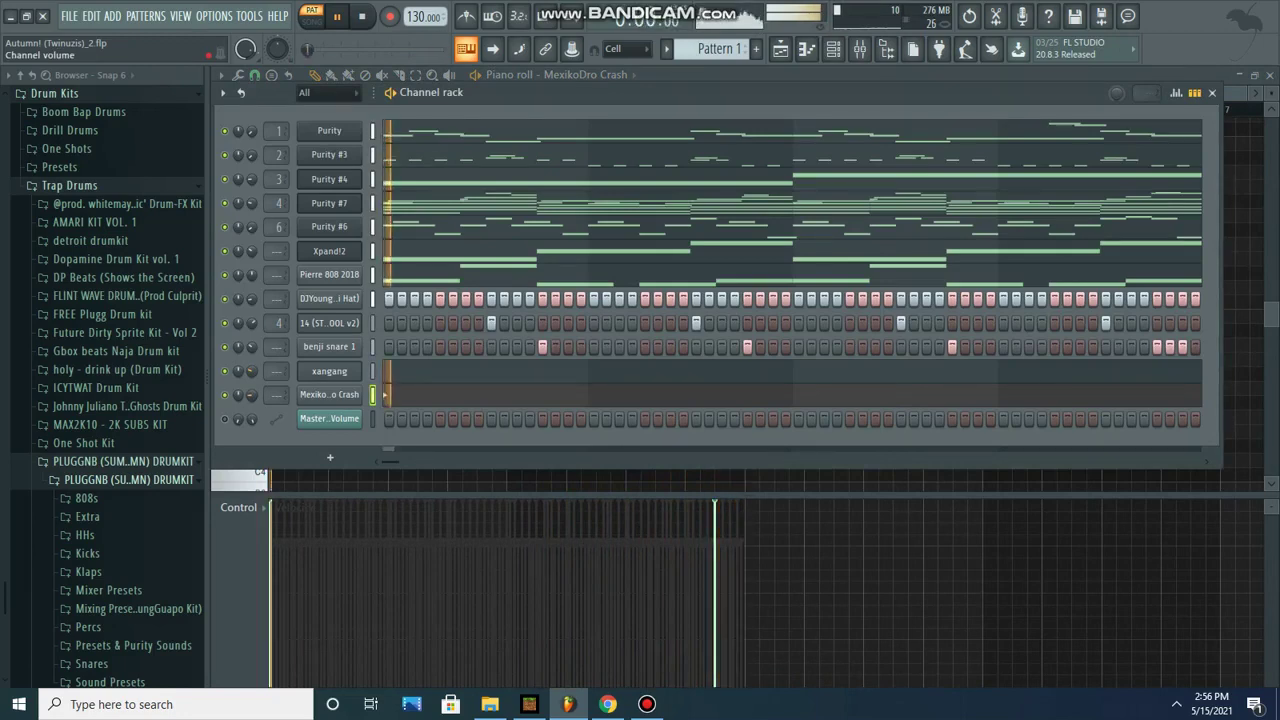
{"action": "key", "text": "F6"}
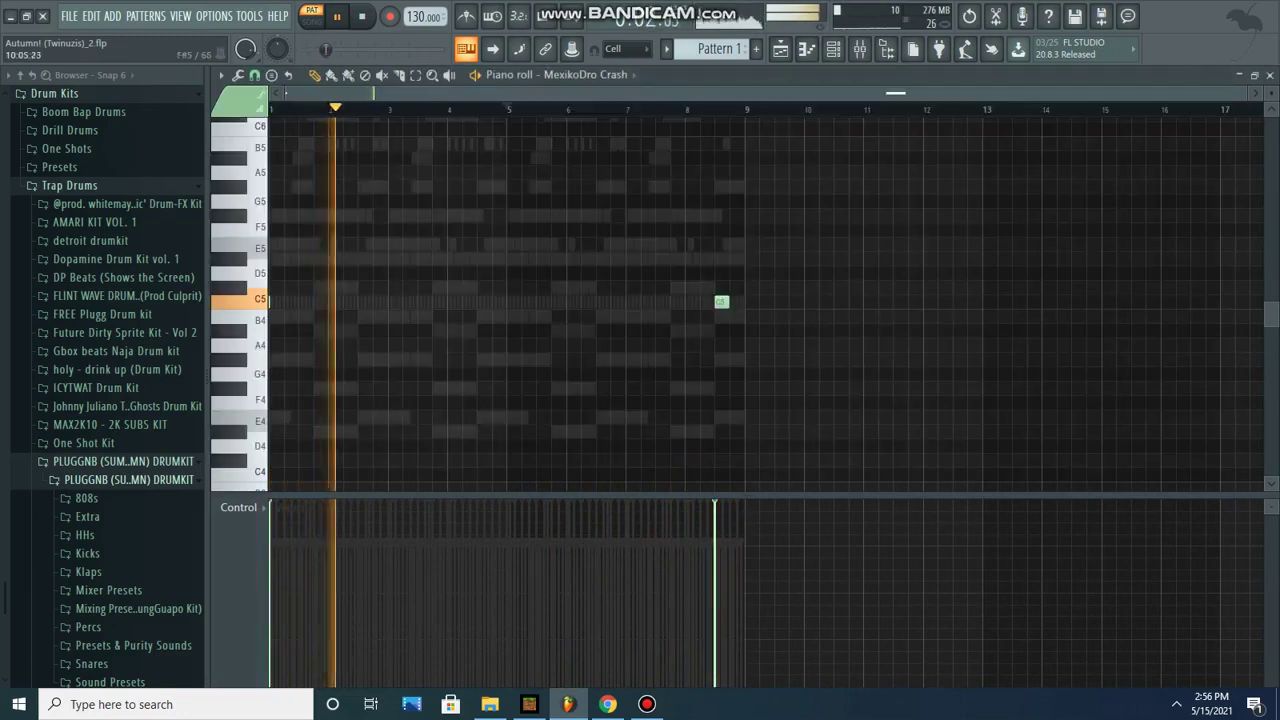
{"action": "scroll", "coordinate": [730, 318], "scroll_direction": "up", "scroll_amount": 6}
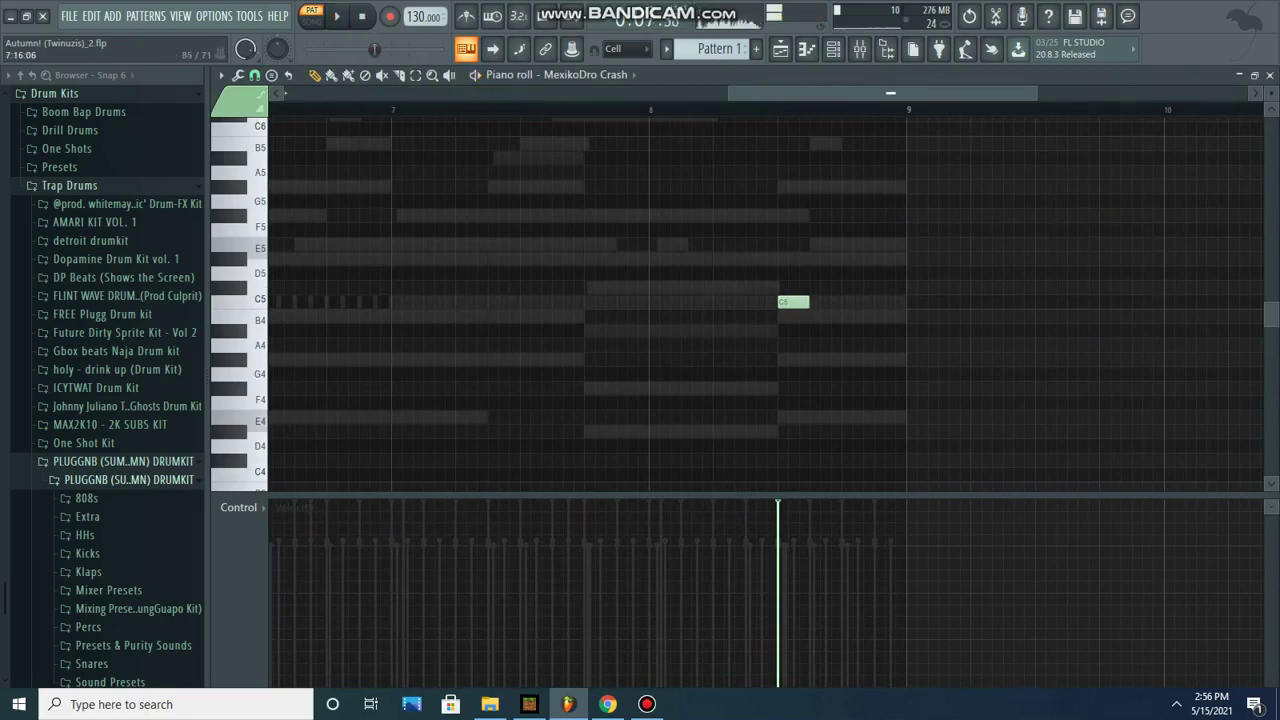
{"action": "key", "text": "space"}
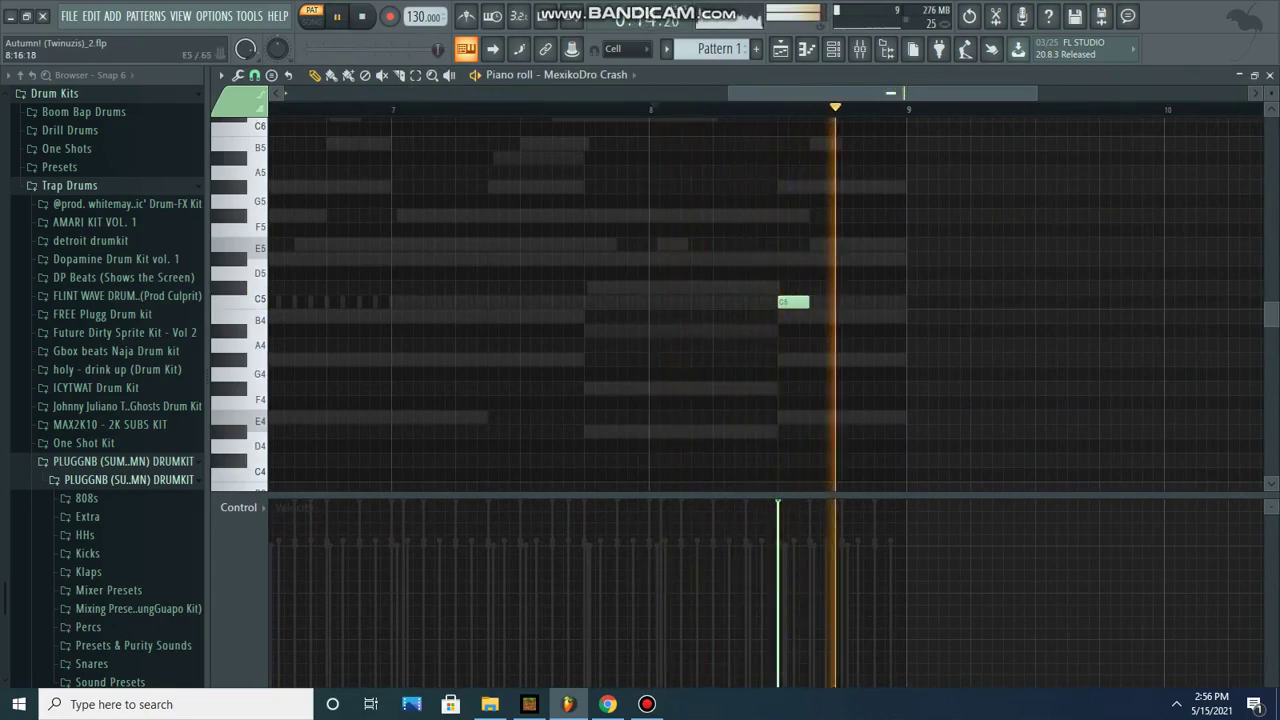
Set the time stretching of the xangang sample to 2 bars and check its note in the piano roll during playback.
{"action": "key", "text": "F6"}
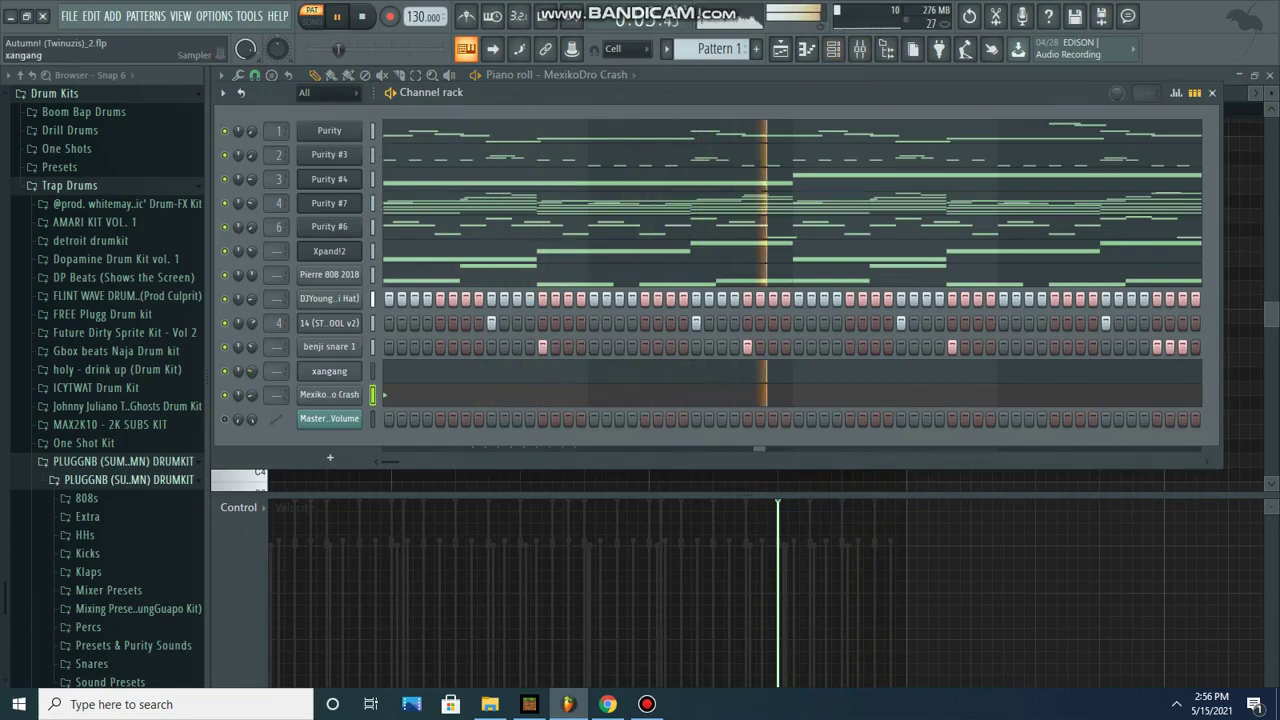
{"action": "left_click", "coordinate": [329, 370]}
{"action": "right_click", "coordinate": [655, 366]}
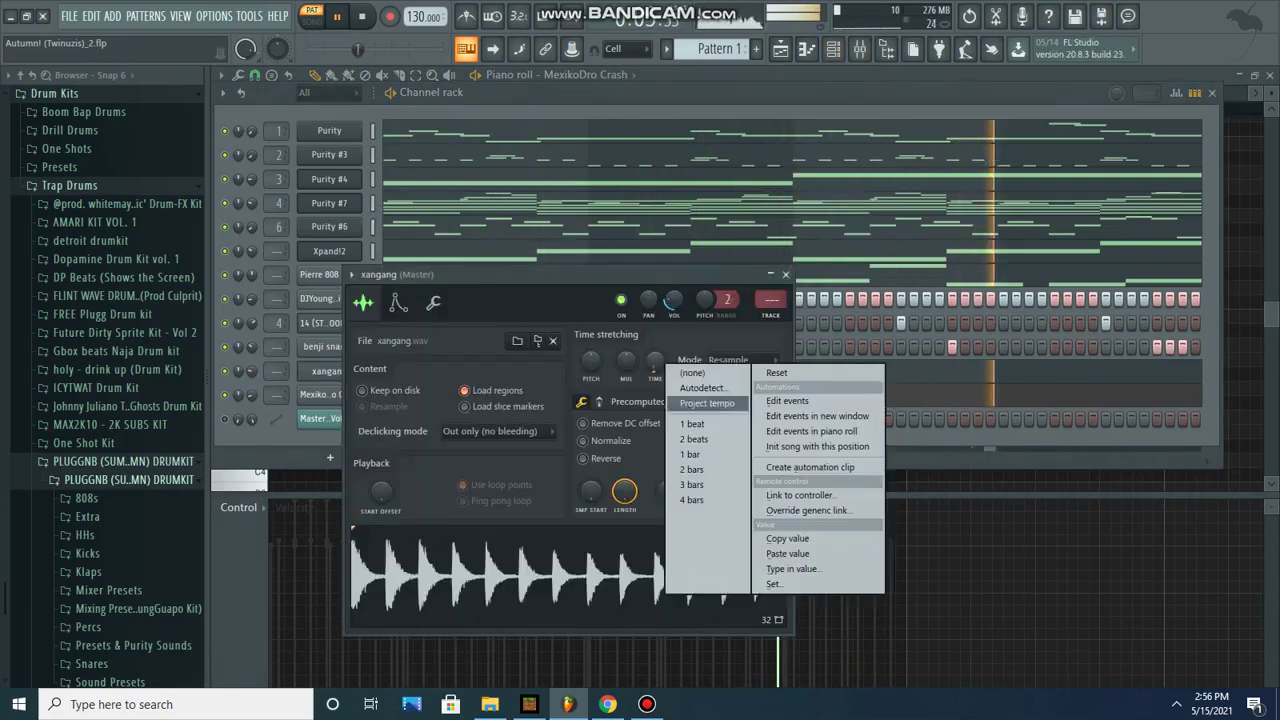
{"action": "left_click", "coordinate": [700, 470]}
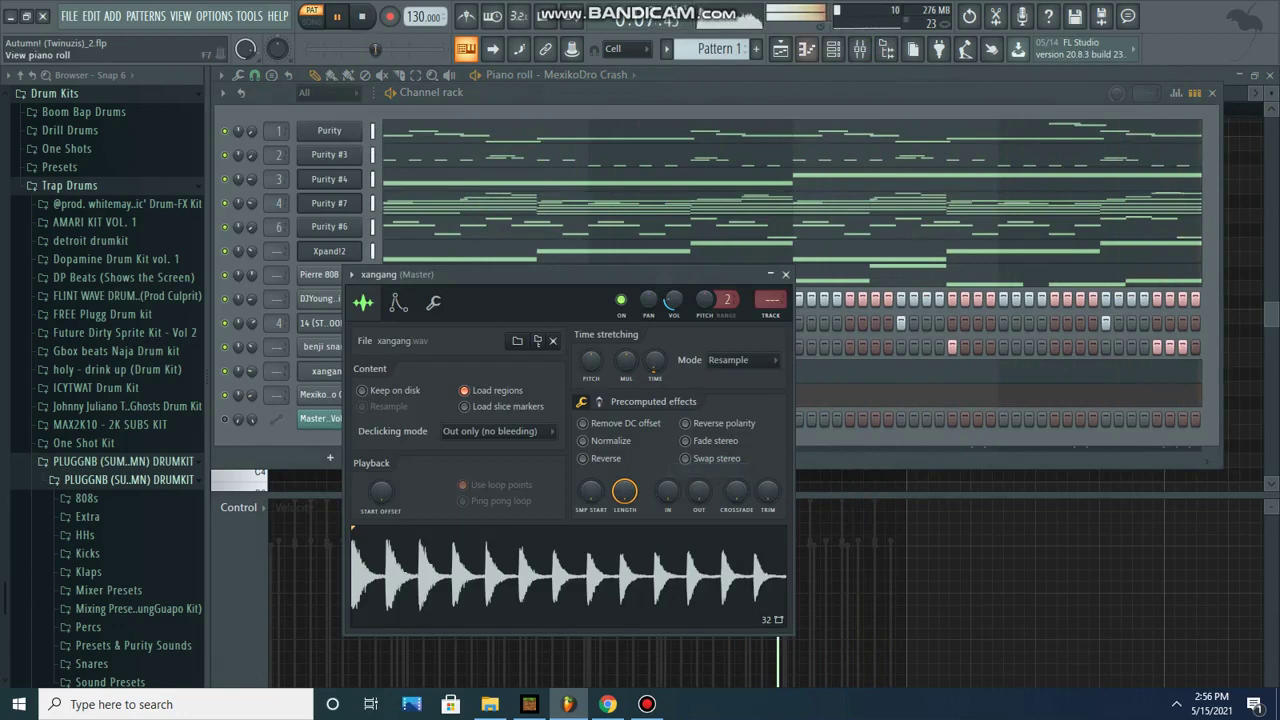
{"action": "left_click", "coordinate": [807, 48]}
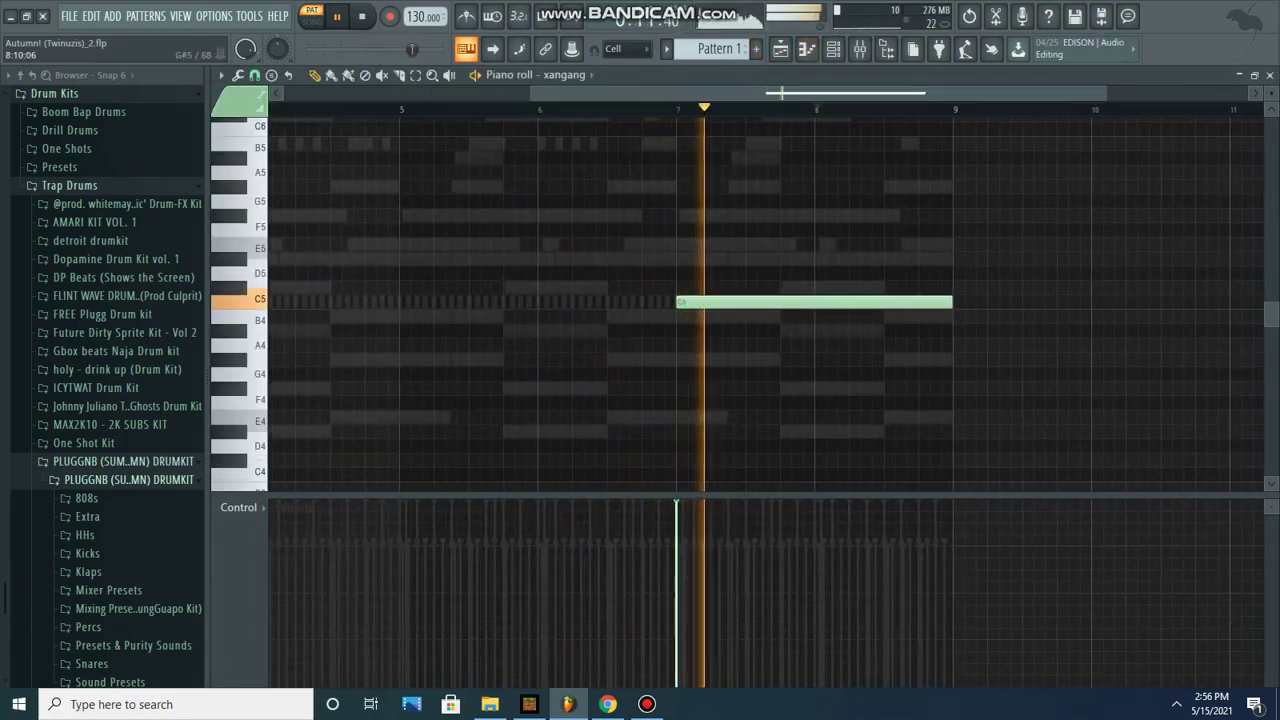
{"action": "key", "text": "F6"}
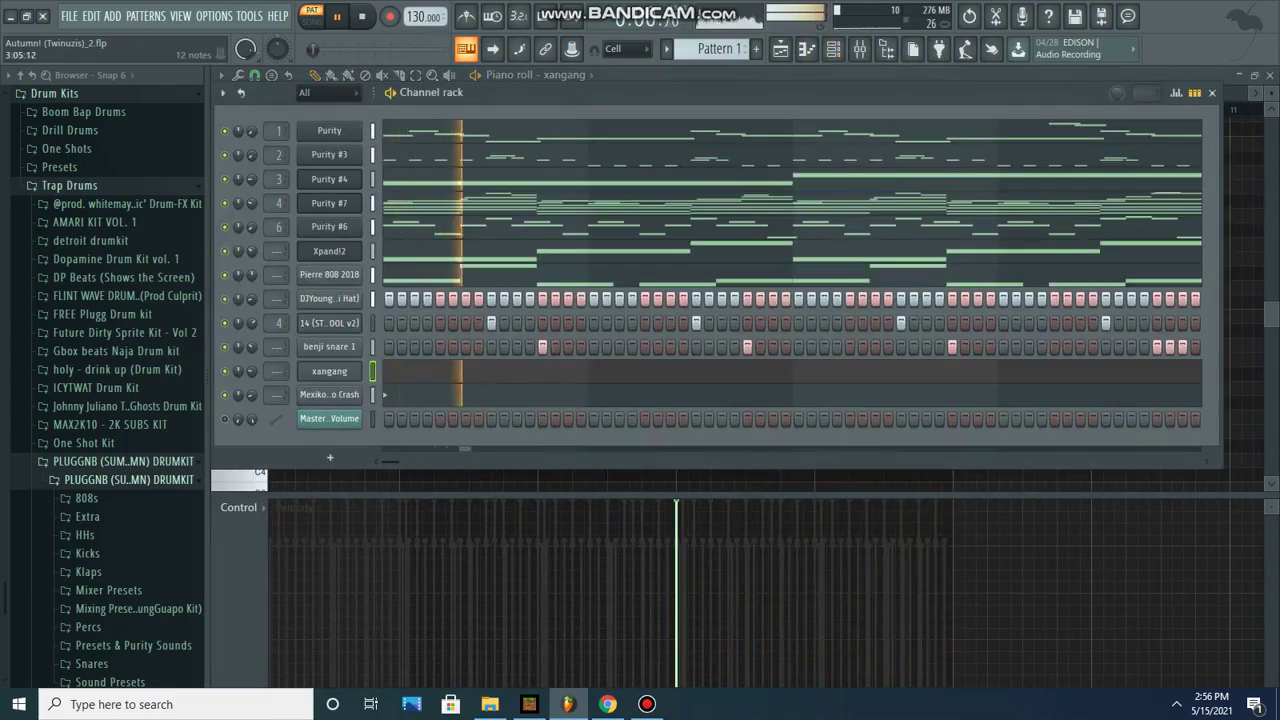
{"action": "left_click", "coordinate": [647, 704]}
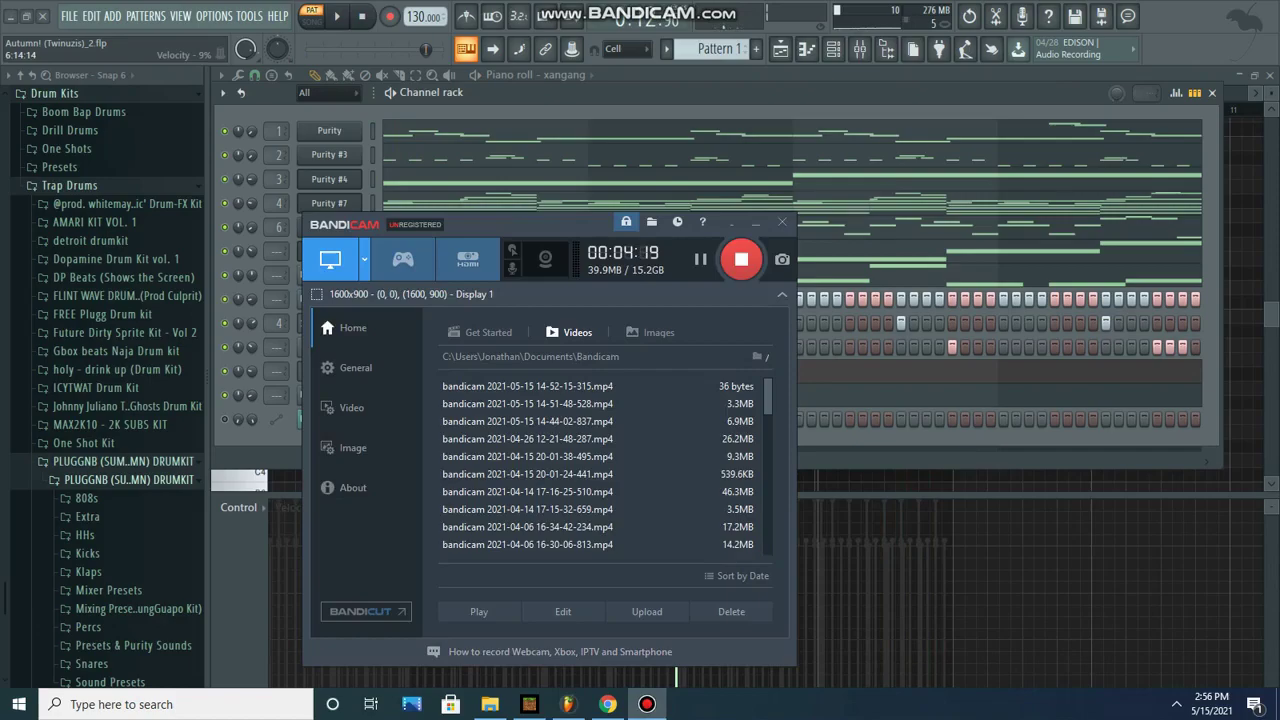